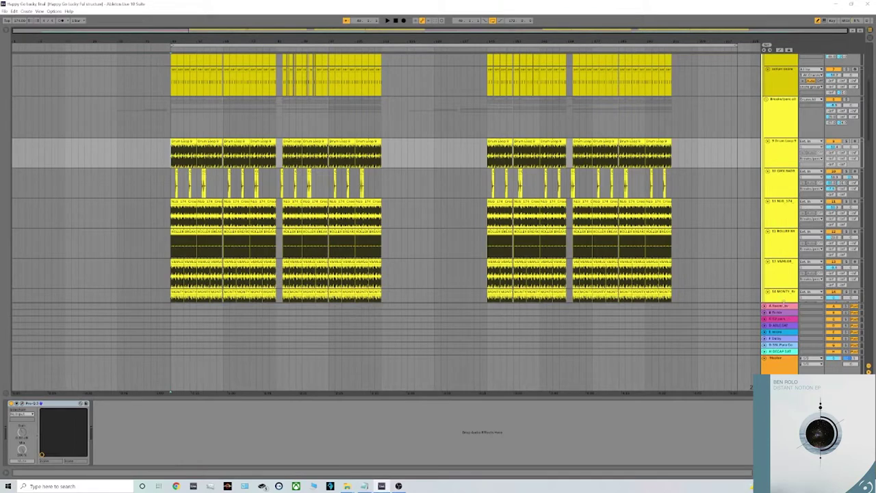
Step: Review return A's devices, return B's Valhalla Shimmer and return C's Pro-C 2 compressor
left_click(779, 309)
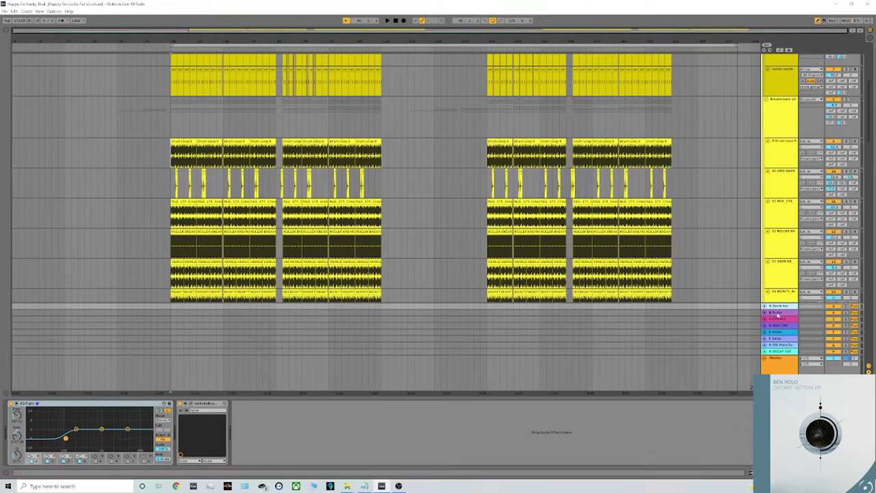
left_click(775, 312)
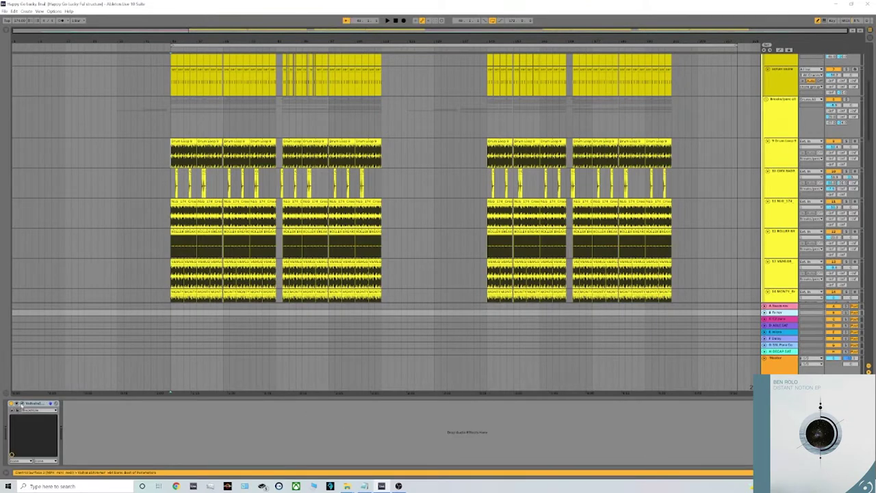
left_click(21, 405)
left_click(21, 405)
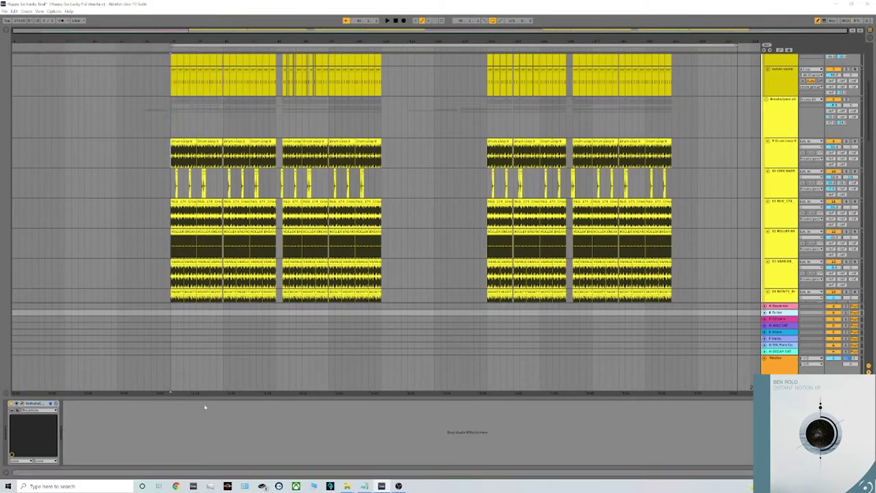
left_click(787, 320)
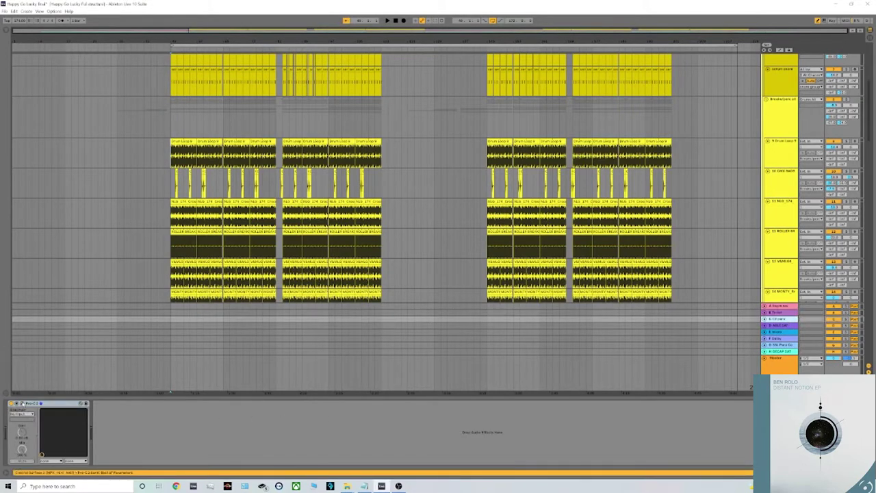
left_click(23, 405)
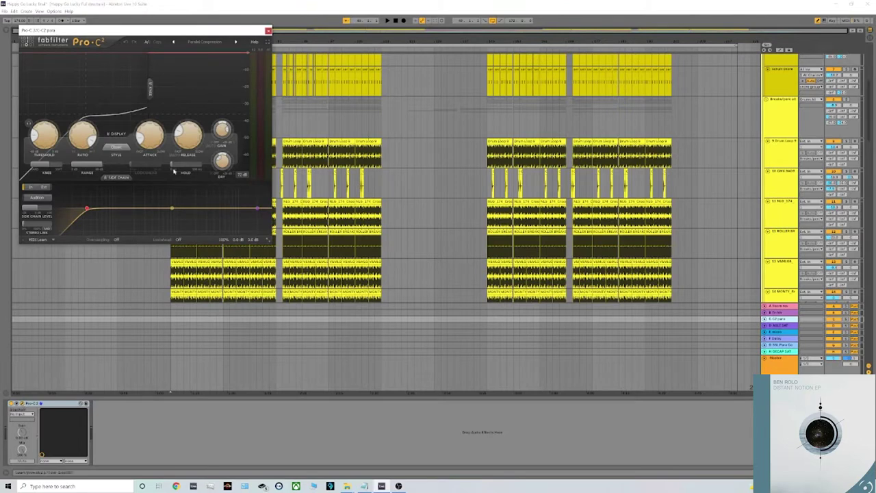
left_click(268, 31)
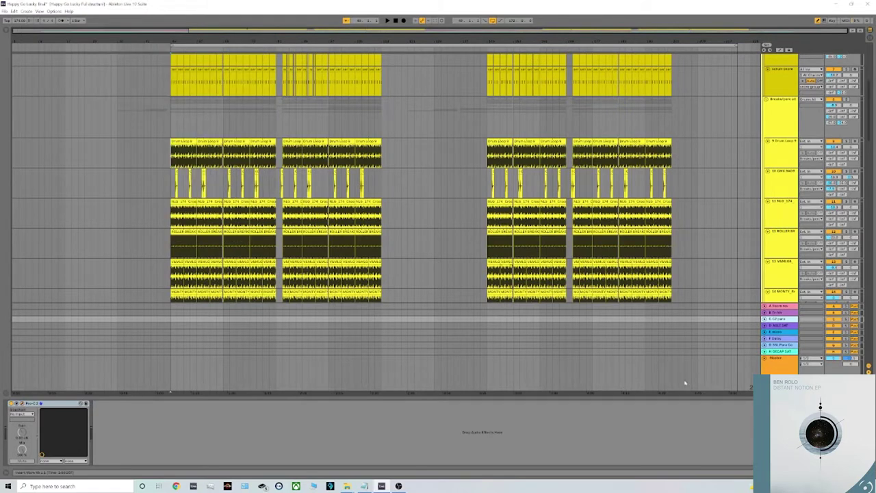
Step: Check the D A&S SAT Saturator and return E's MicroShift plug-in window
left_click(778, 326)
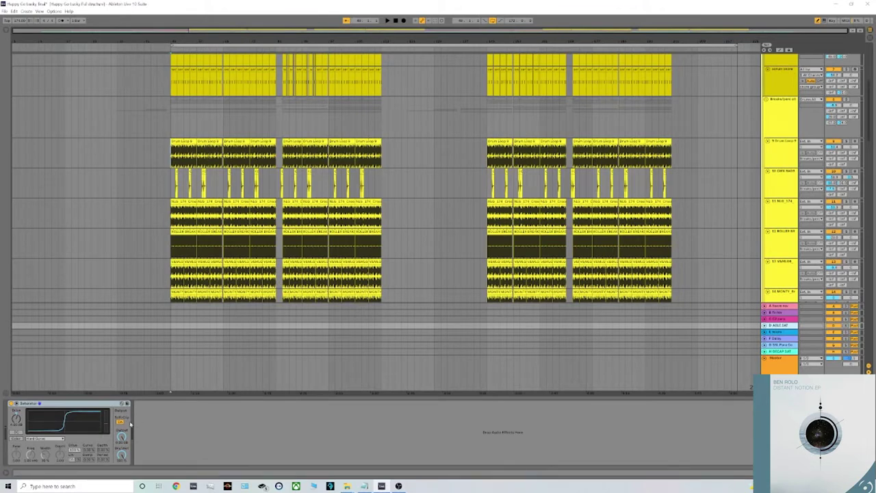
left_click(781, 332)
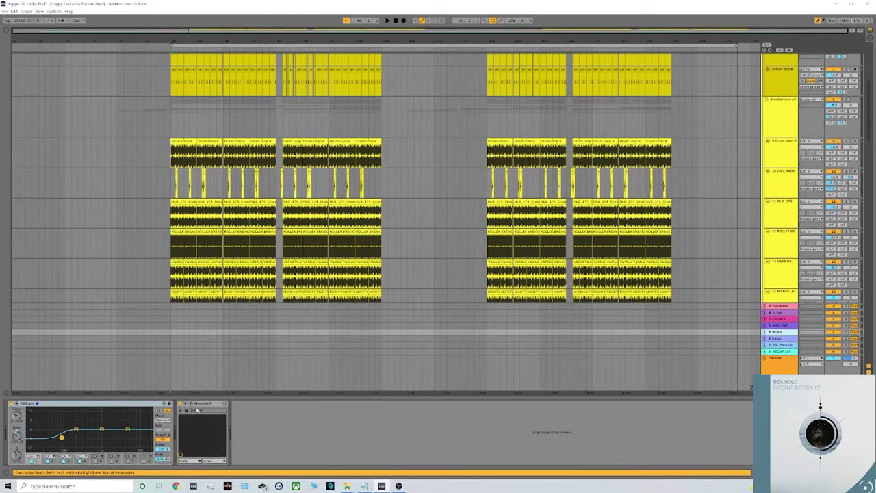
left_click(192, 409)
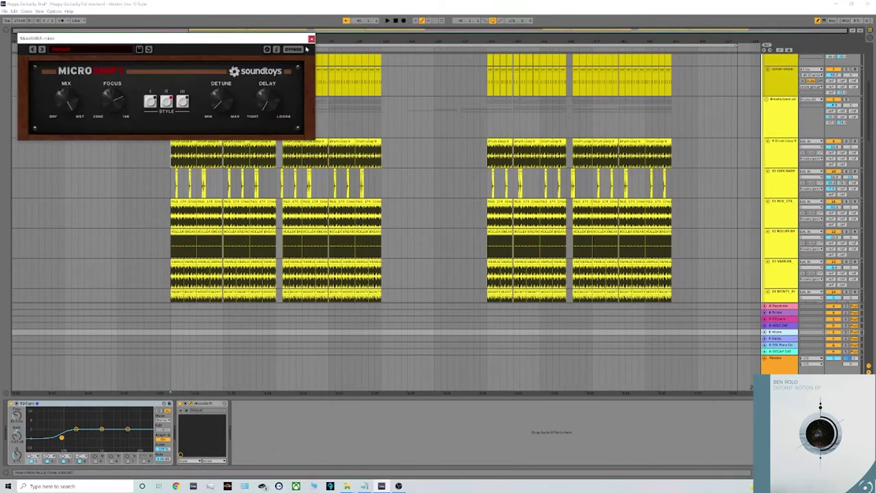
left_click(312, 38)
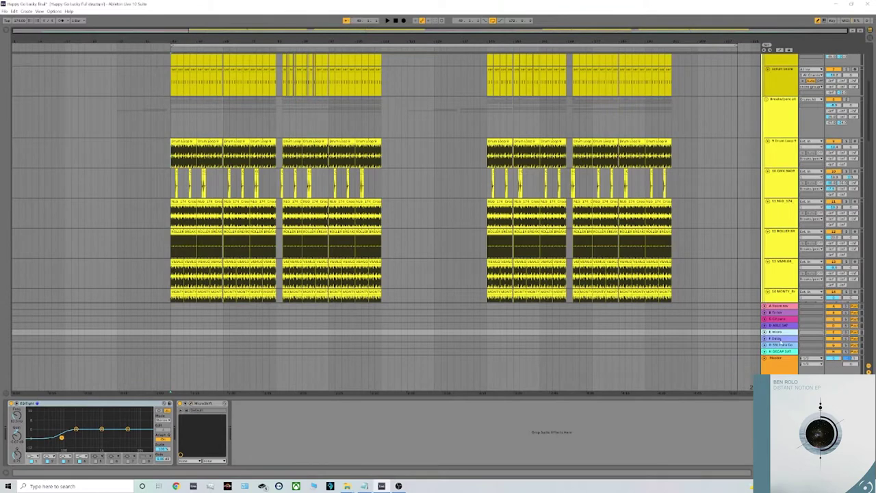
Step: Review the F Delay and SSL compressor returns, then open Decapitator on H DECAP SAT
left_click(779, 338)
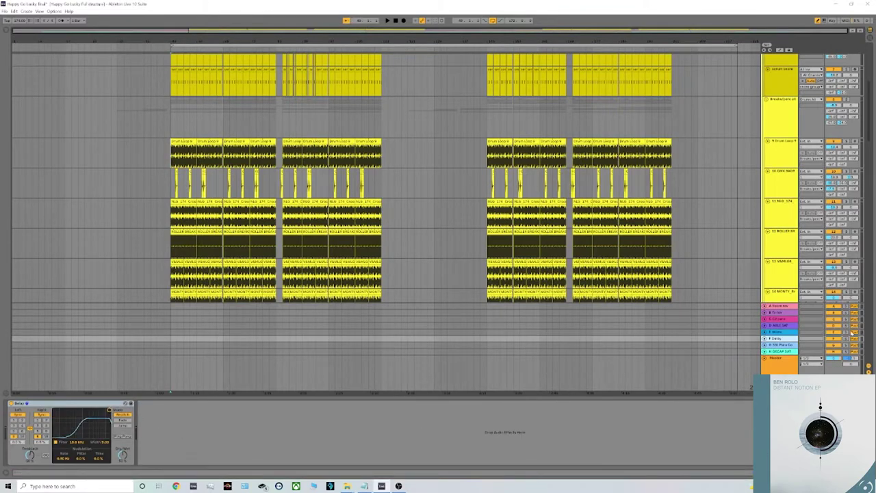
left_click(780, 351)
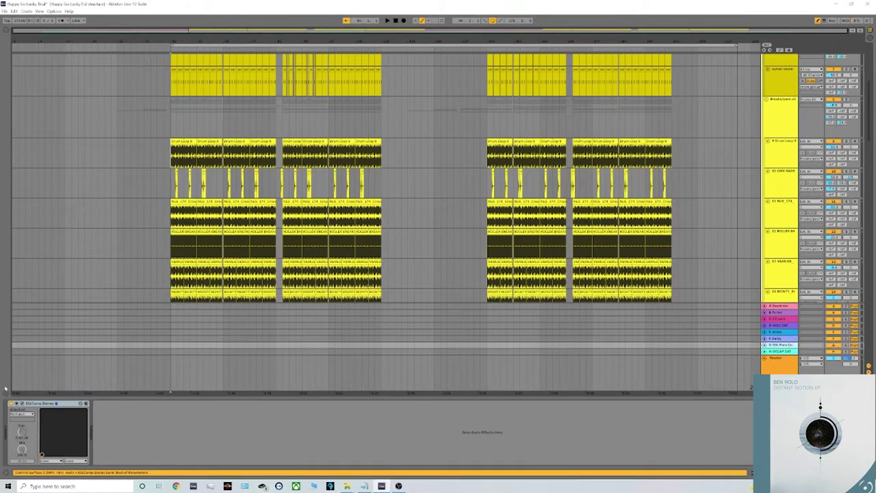
left_click(22, 404)
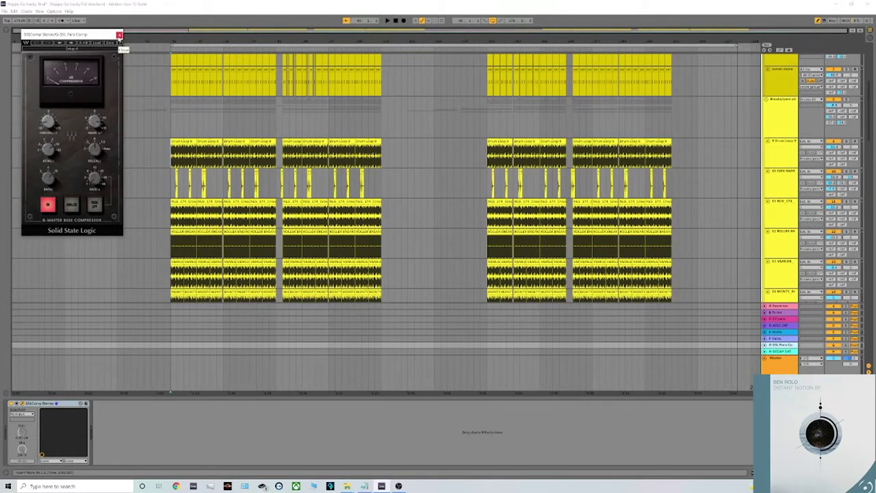
left_click(119, 36)
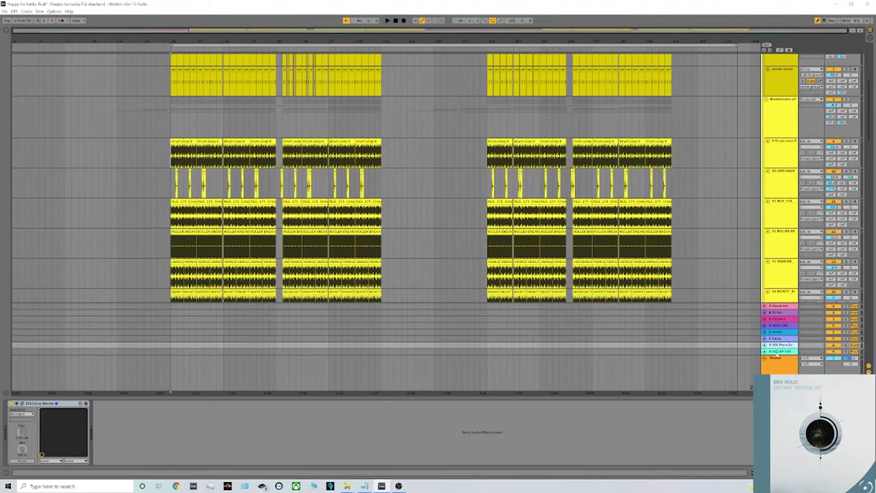
left_click(774, 350)
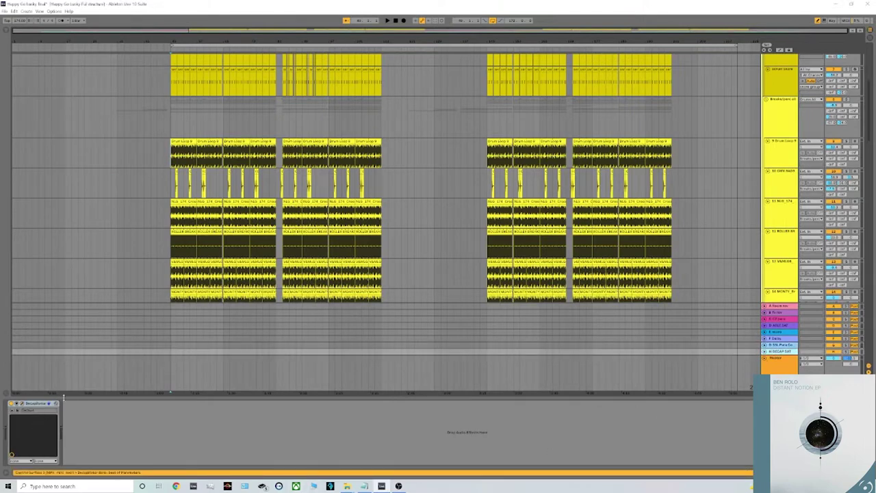
left_click(21, 404)
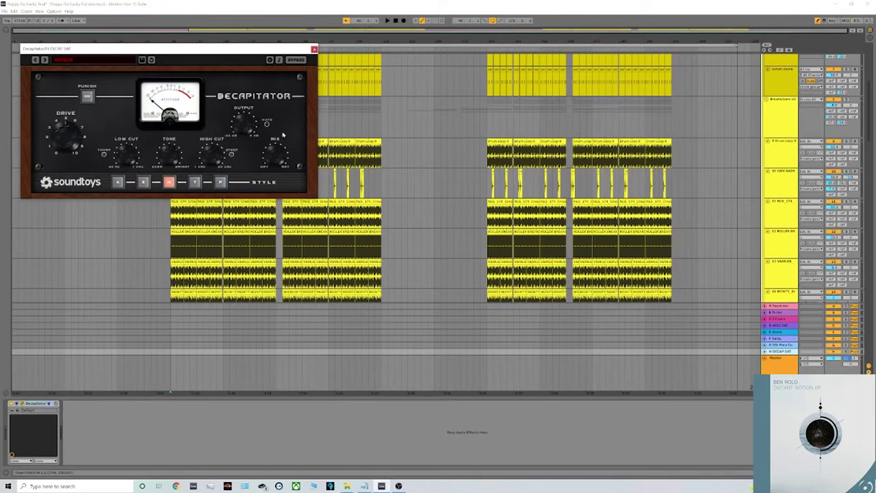
Step: Close the Decapitator window and scroll the arrangement back up to the drum tracks
key("ctrl+alt+p")
scroll(257, 195, "down", 5)
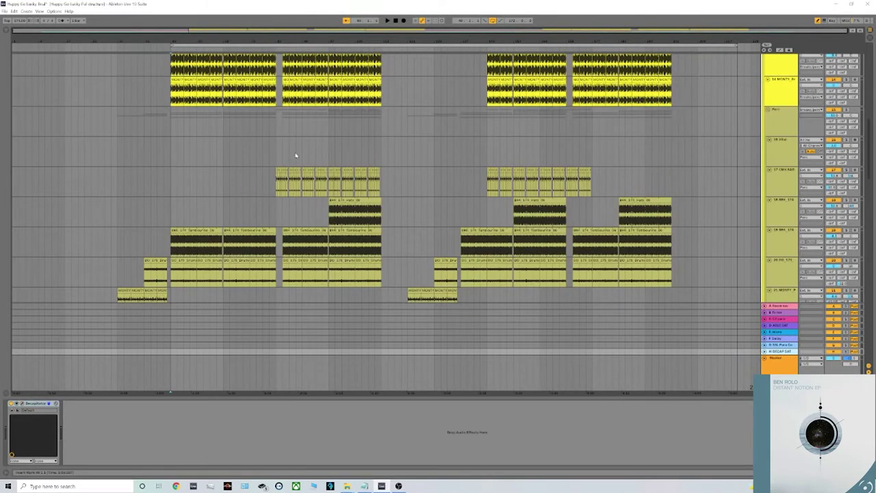
scroll(369, 182, "up", 5)
scroll(369, 199, "up", 3)
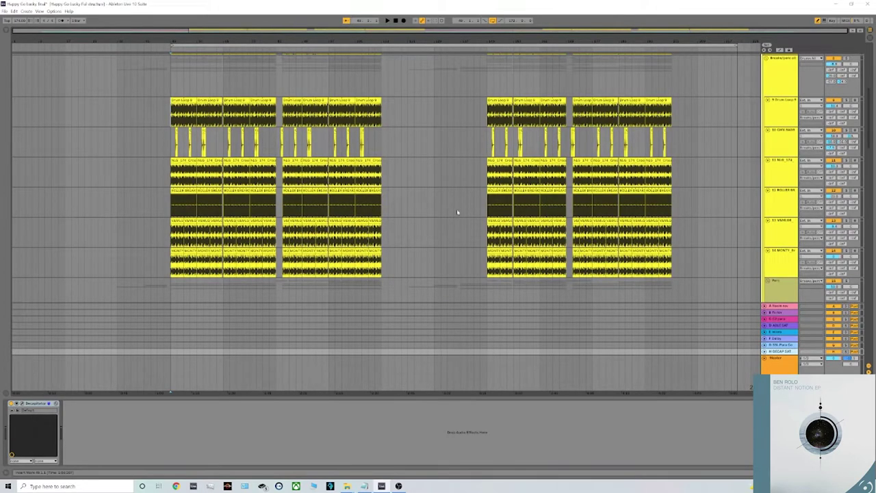
scroll(458, 209, "up", 3)
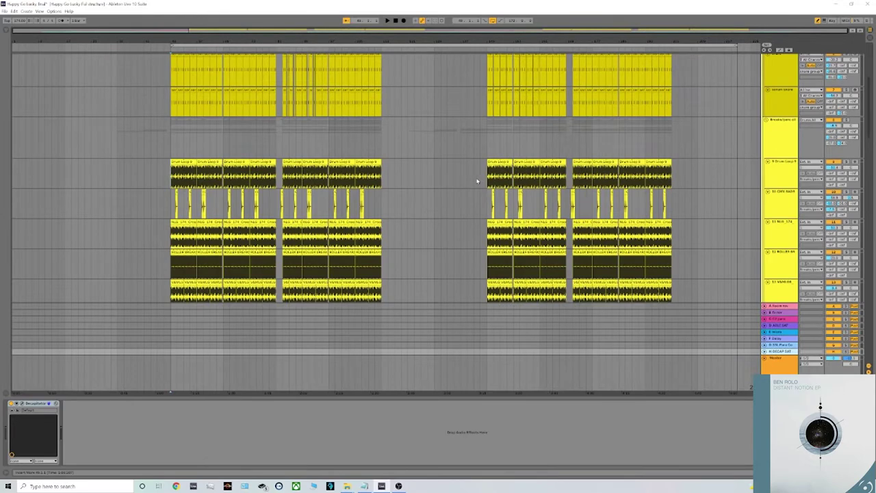
scroll(477, 181, "up", 1)
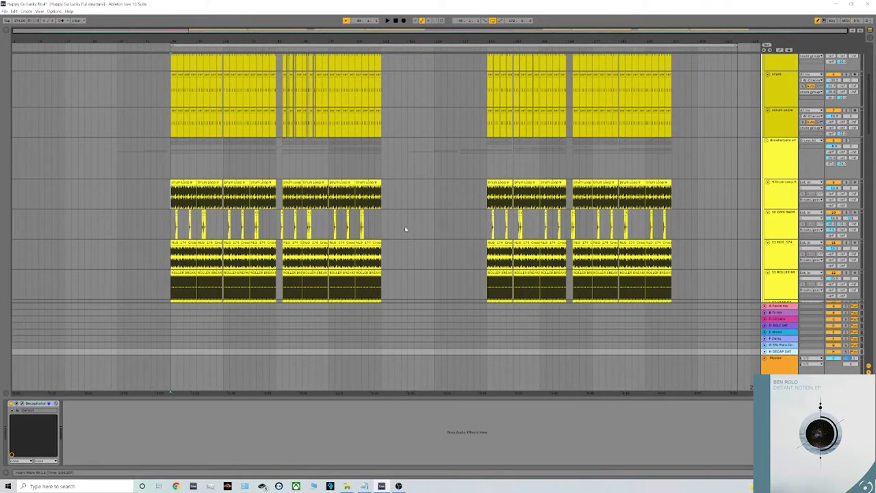
Step: Show the Drum Loop track's Pro-Q 3 chain and start arrangement playback
left_click(780, 191)
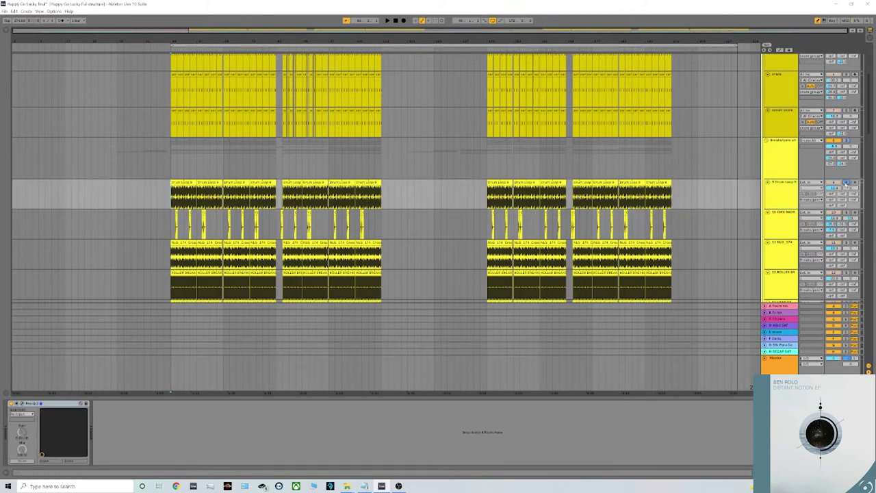
left_click(503, 206)
key("space")
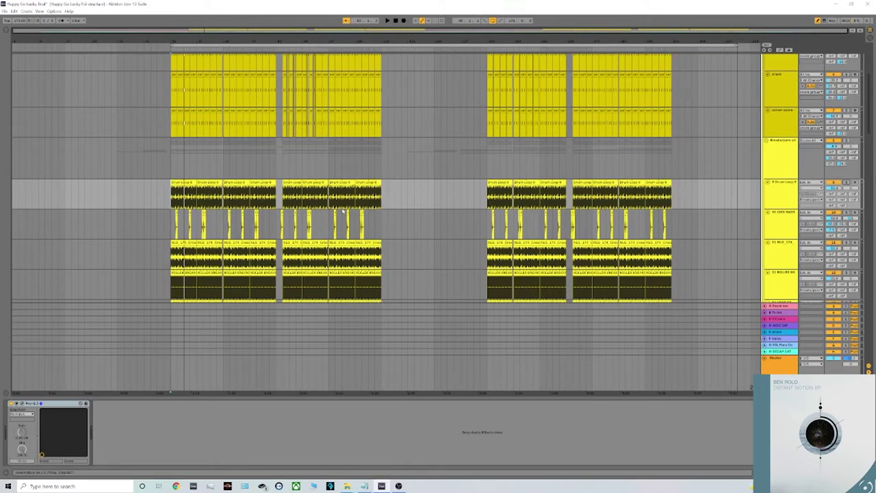
Step: Listen through the drum loop and Breaks group tracks, then stop playback
scroll(386, 208, "down", 2)
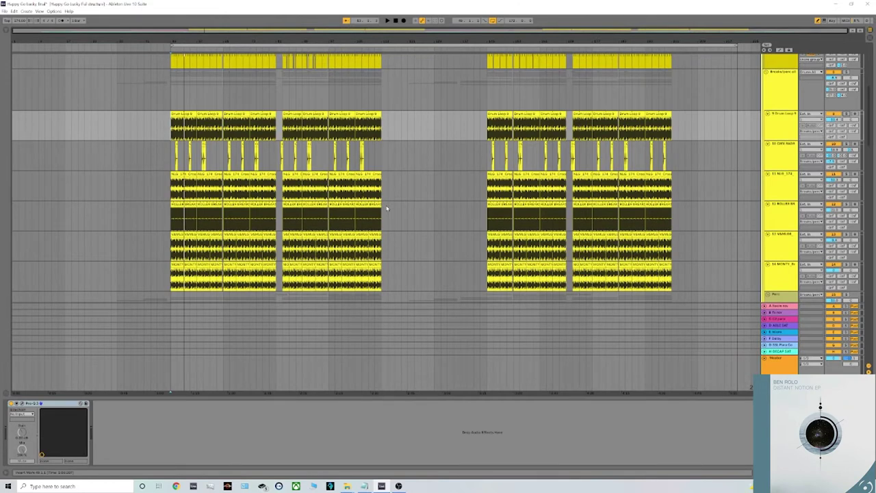
scroll(430, 223, "down", 5)
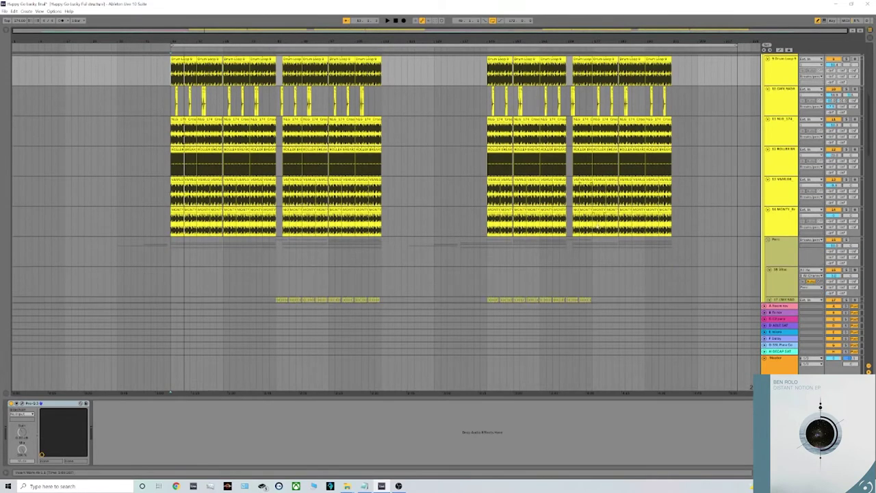
scroll(692, 236, "down", 1)
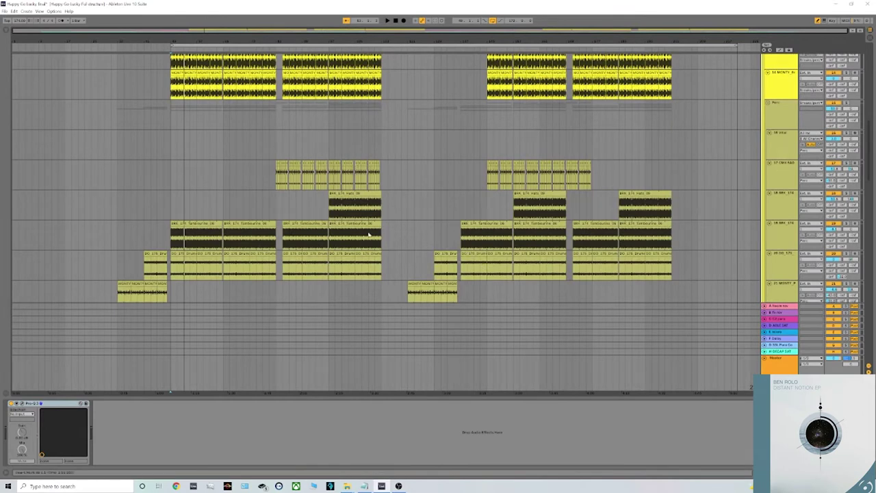
scroll(595, 205, "up", 2)
scroll(628, 195, "up", 2)
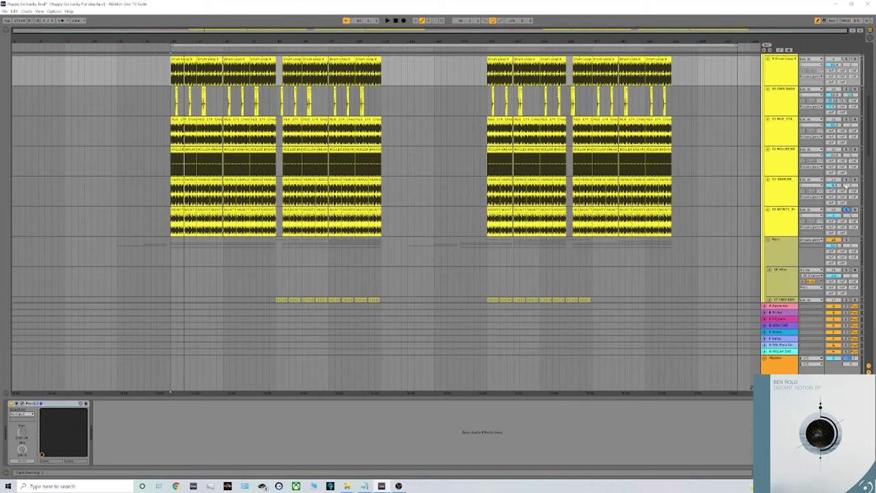
key("space")
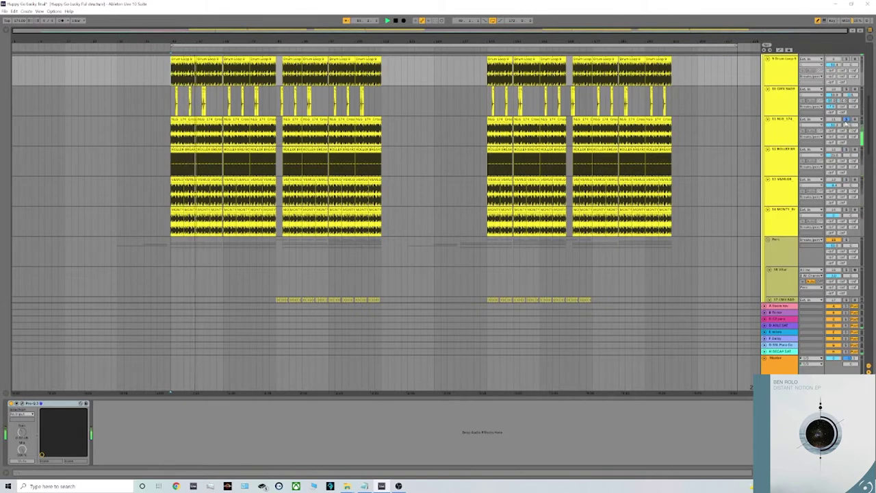
scroll(820, 75, "up", 3)
scroll(820, 75, "up", 1)
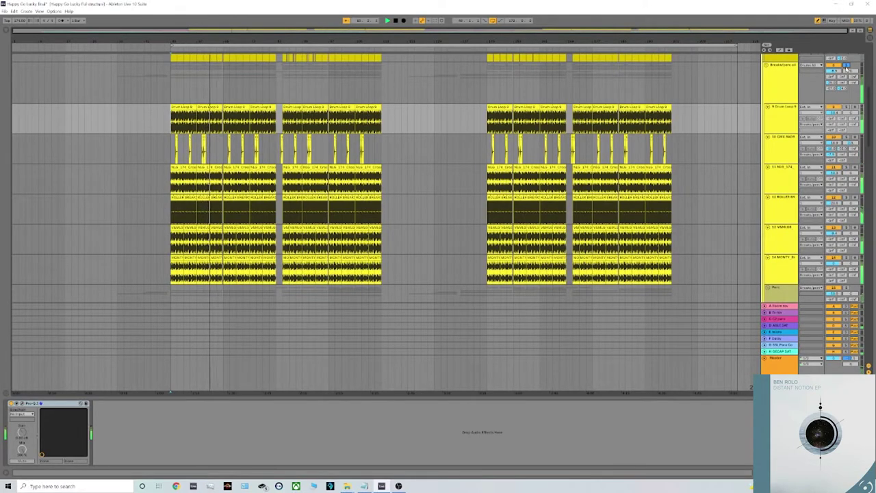
key("space")
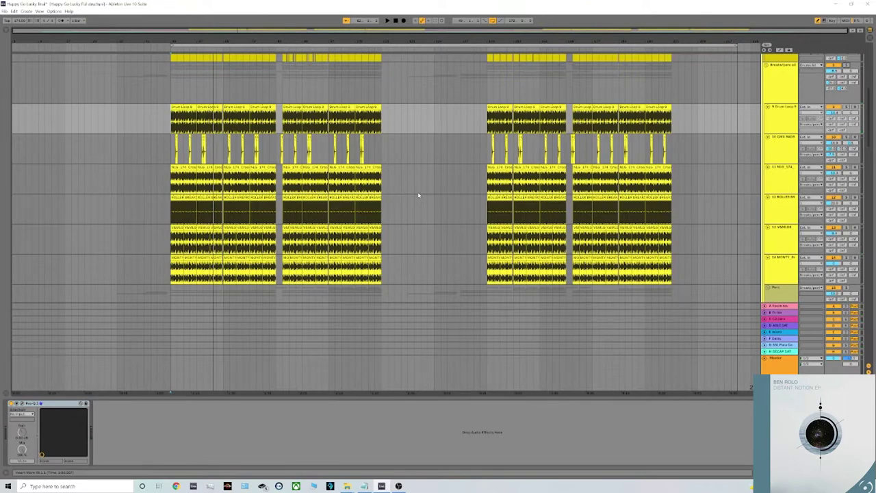
scroll(783, 110, "down", 1)
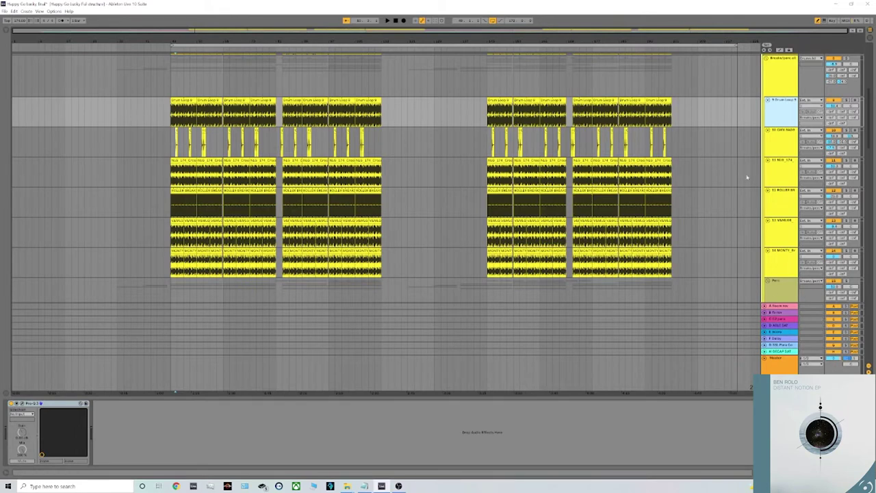
Step: Step through the CRIS, NLB 174 and ROLLER BREAK tracks' device chains
scroll(736, 192, "up", 2)
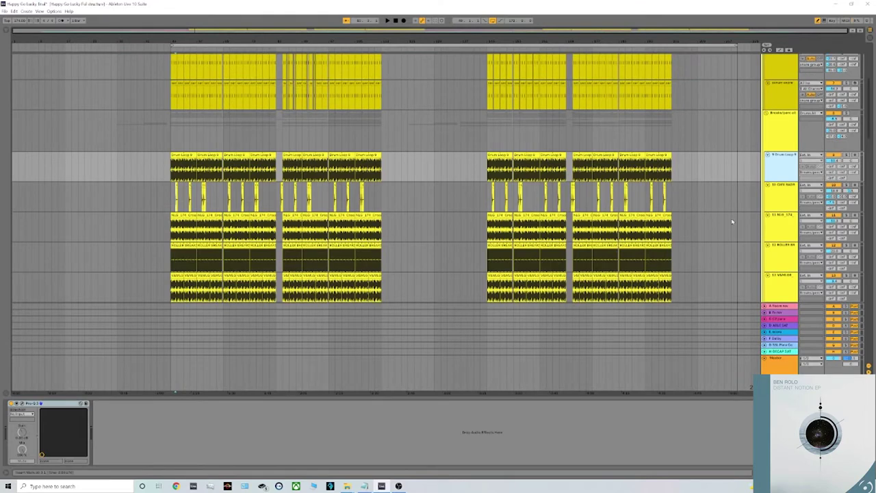
scroll(731, 220, "down", 1)
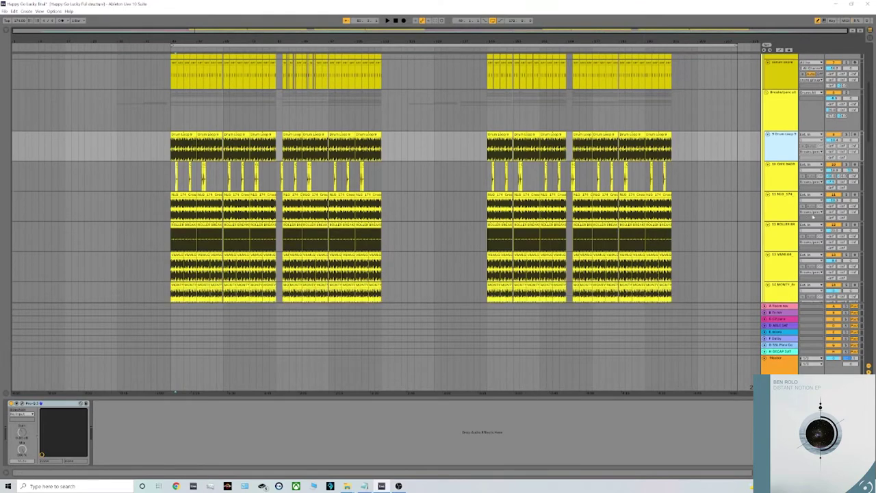
left_click(780, 177)
left_click(785, 211)
left_click(790, 236)
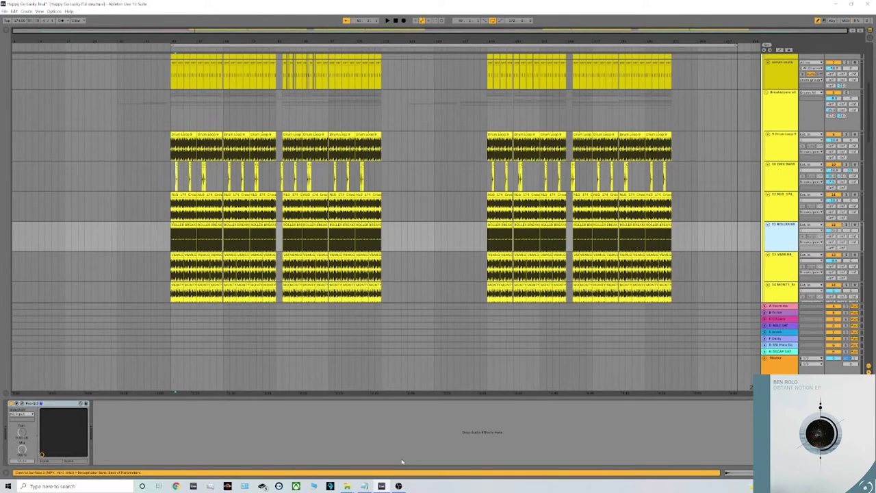
Step: Review ROLLER BREAK's Pro-Q 3 low-shelf cut, close it, and reselect NLB 174
left_click(21, 406)
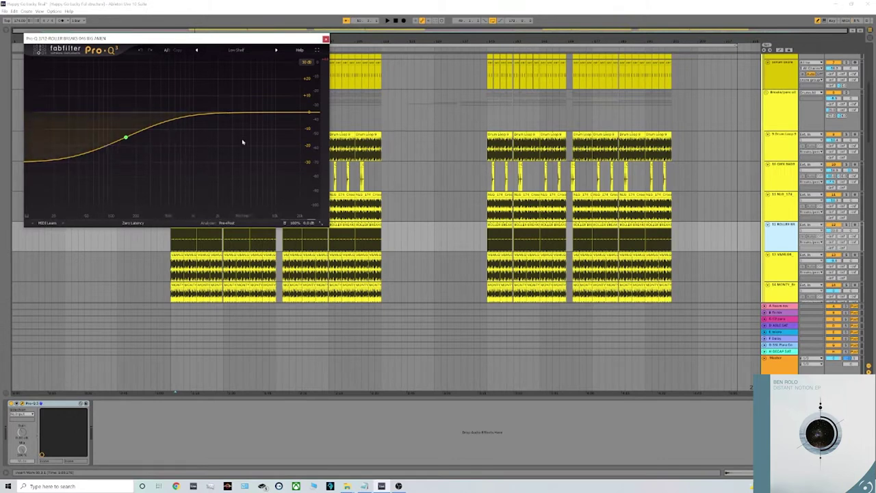
left_click(325, 39)
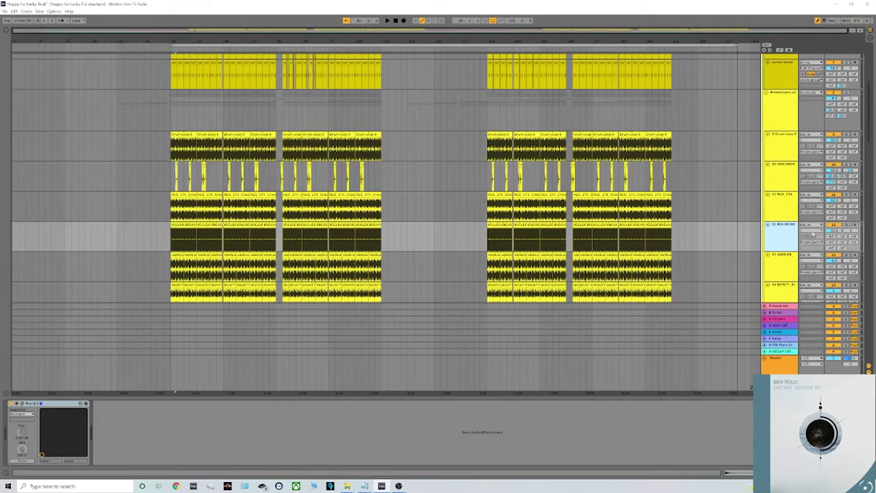
left_click(776, 215)
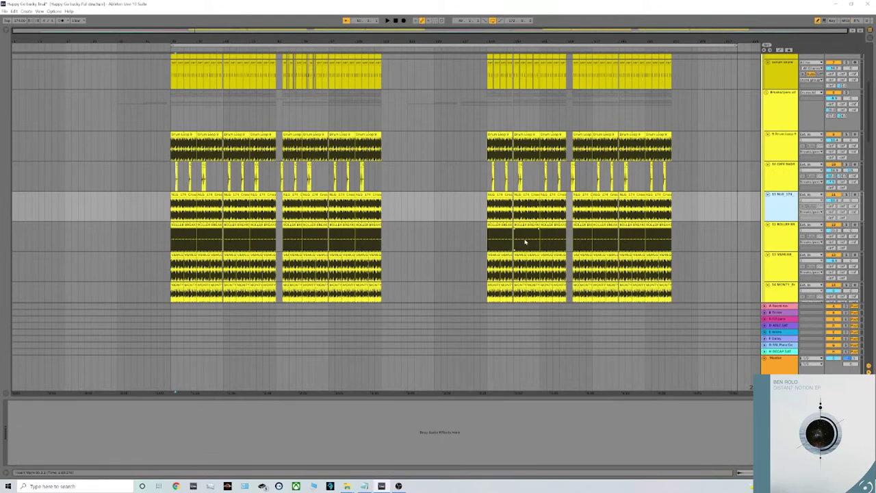
Step: Select the Kick track and open its Pro-Q 3 showing the steep 50 Hz low cut
left_click(779, 104)
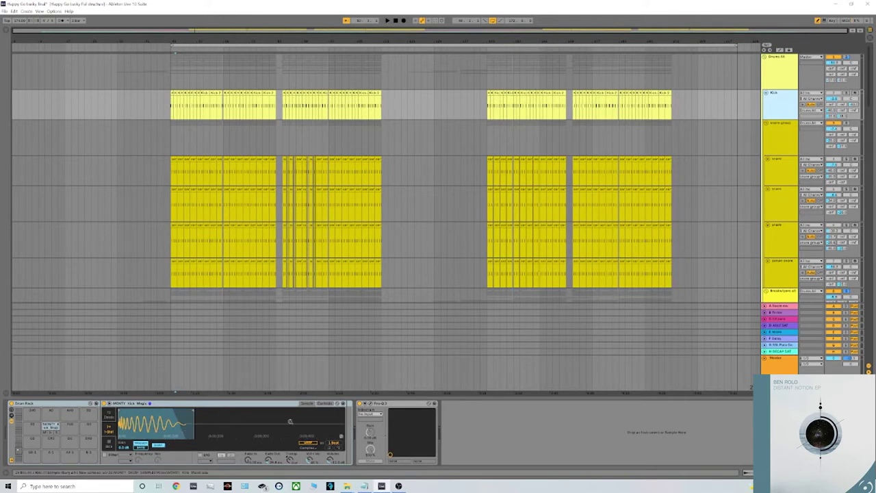
left_click(372, 405)
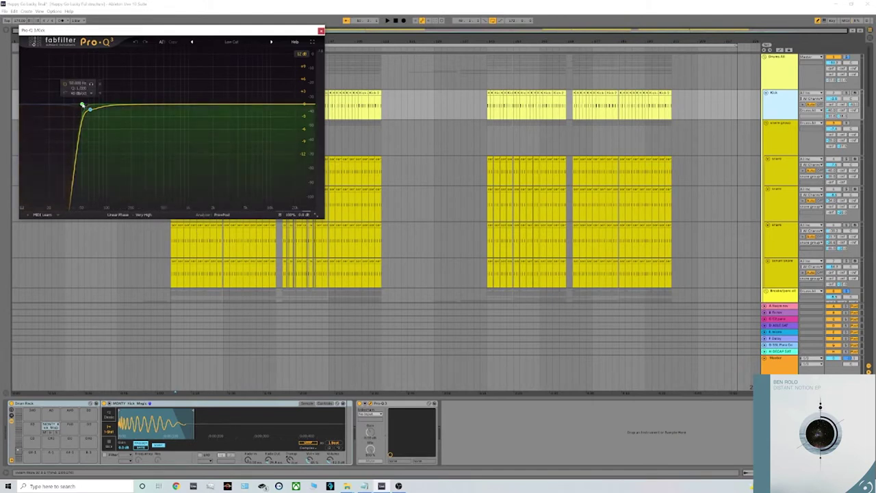
mouse_move(85, 94)
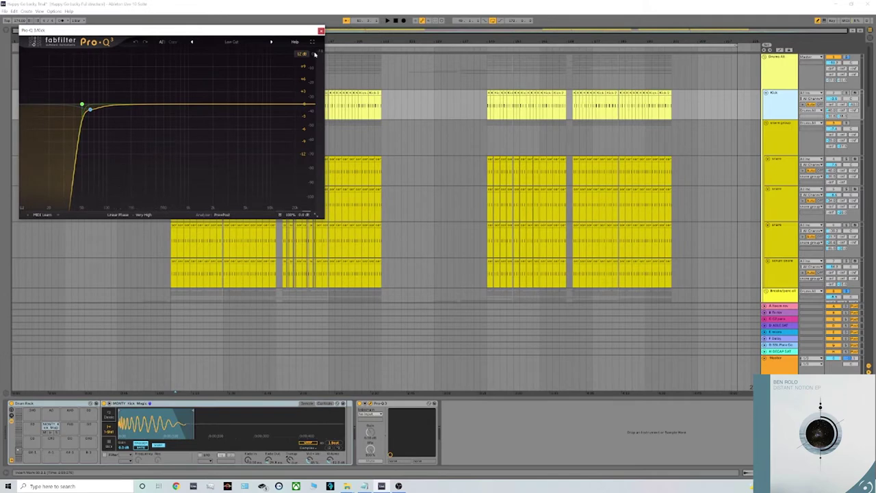
Step: Move to the serum snare track and review its Serum synth window
key("Down")
key("Down")
key("Down")
key("Down")
key("Down")
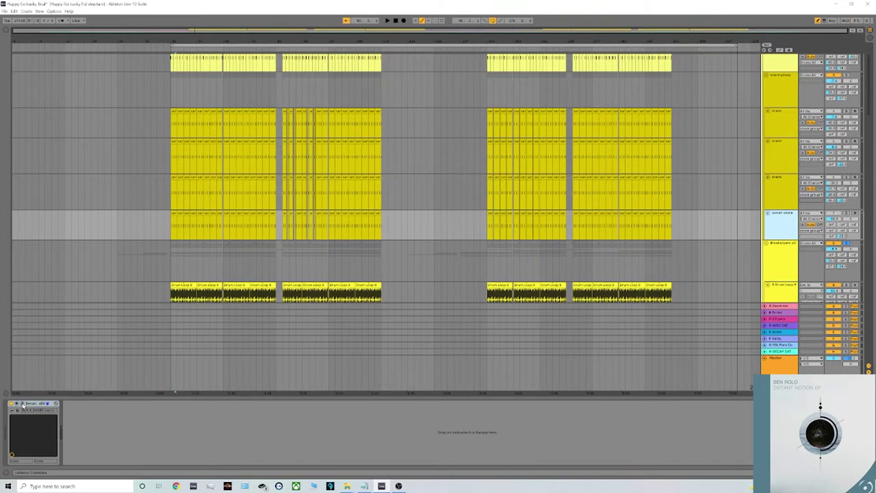
left_click(22, 405)
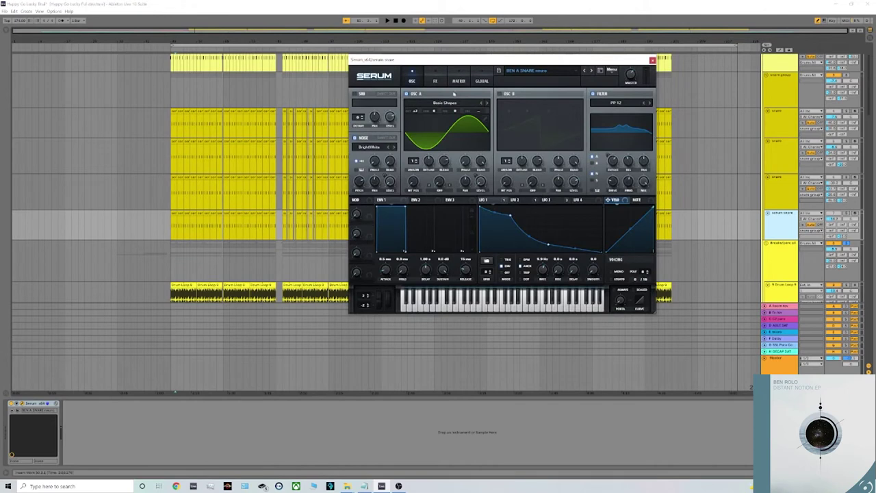
left_click(653, 60)
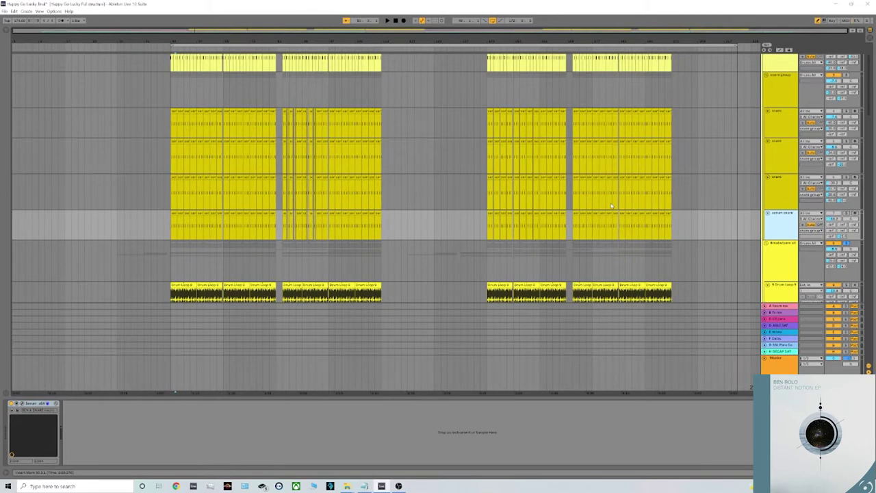
Step: Step through the group, each snare track's Drum Rack, and the snare group track
left_click(771, 83)
scroll(771, 83, "down", 1)
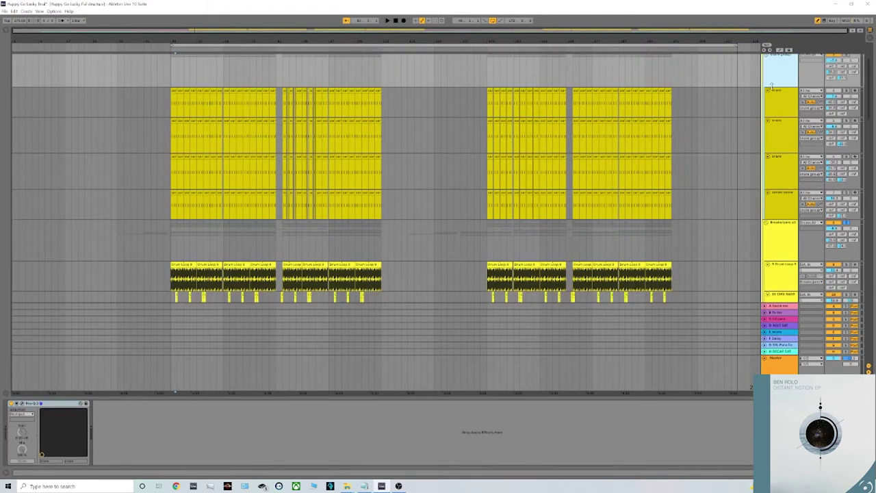
left_click(779, 106)
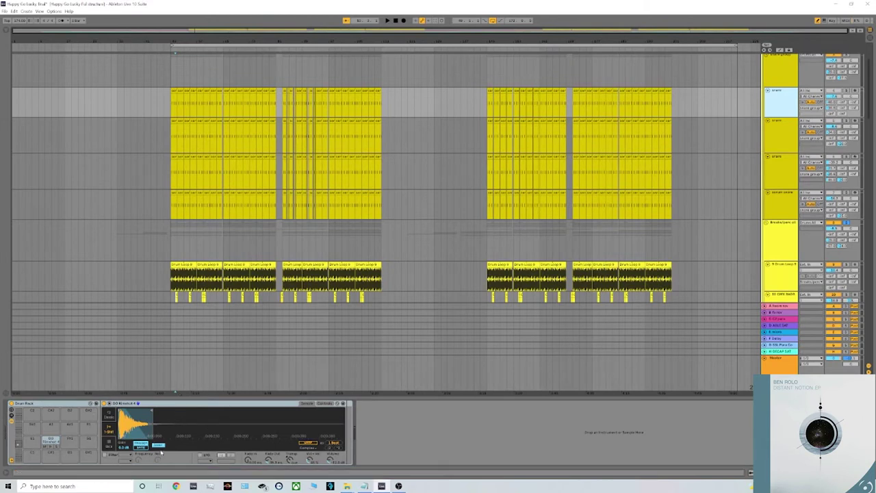
left_click(781, 144)
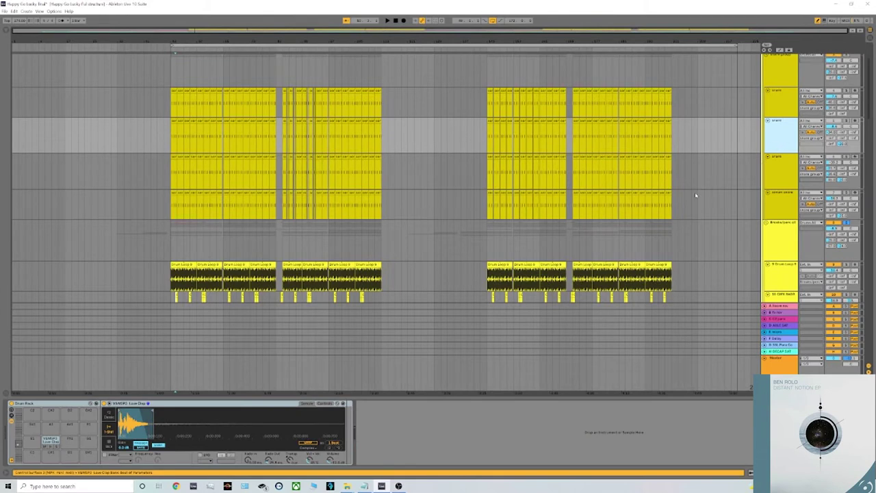
scroll(695, 196, "up", 2)
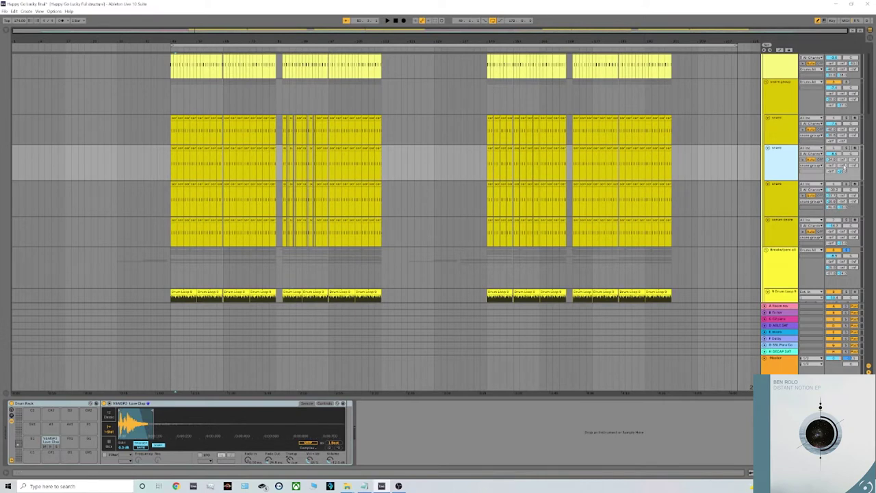
left_click(782, 101)
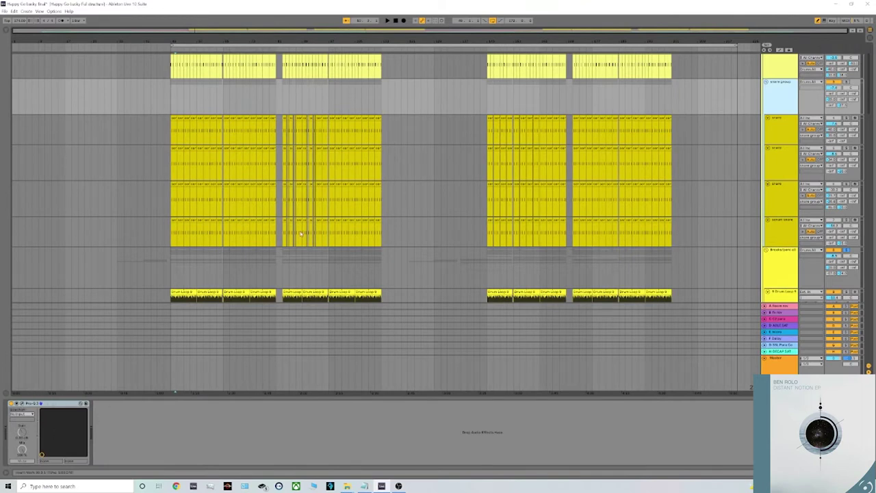
scroll(300, 234, "up", 1)
Step: Open the Drums group's Pro-MB, inspect its high and low bands with expansion, then close it
left_click(22, 406)
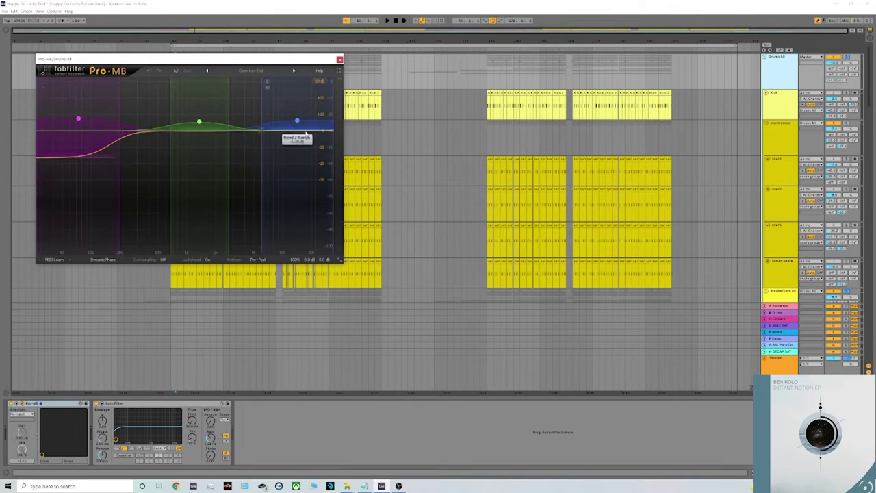
left_click(296, 121)
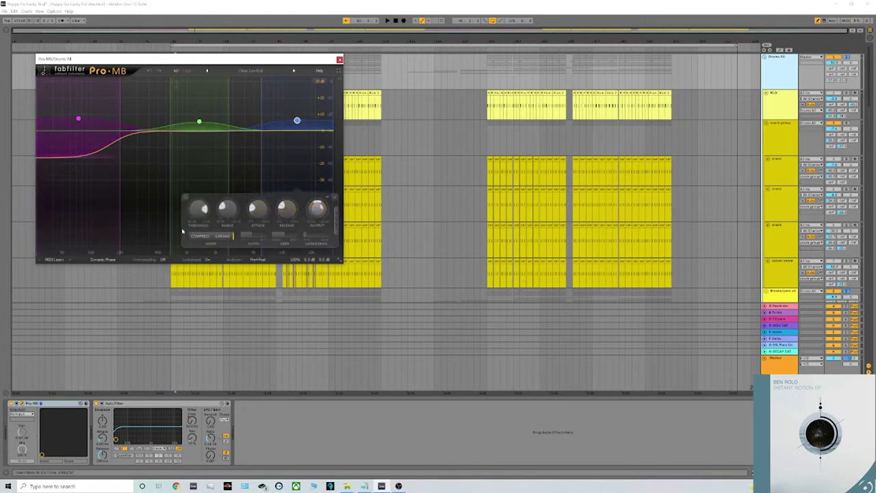
left_click(224, 239)
mouse_move(287, 209)
left_click(78, 119)
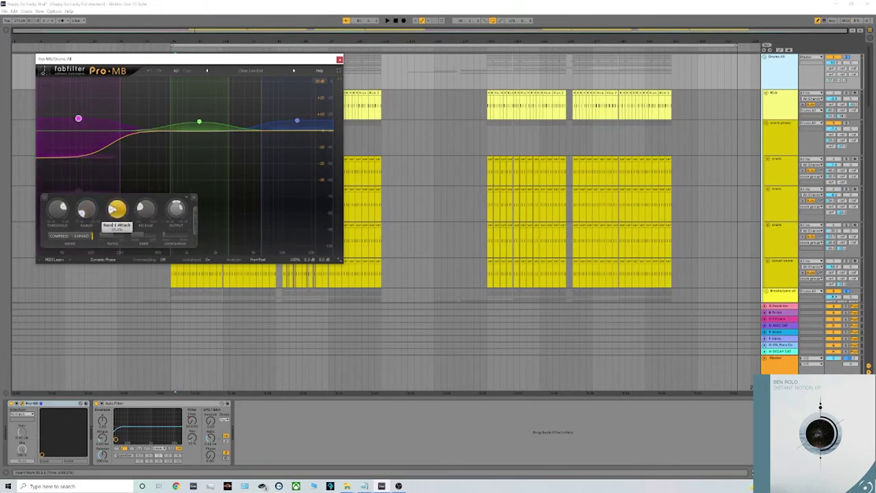
left_click(340, 59)
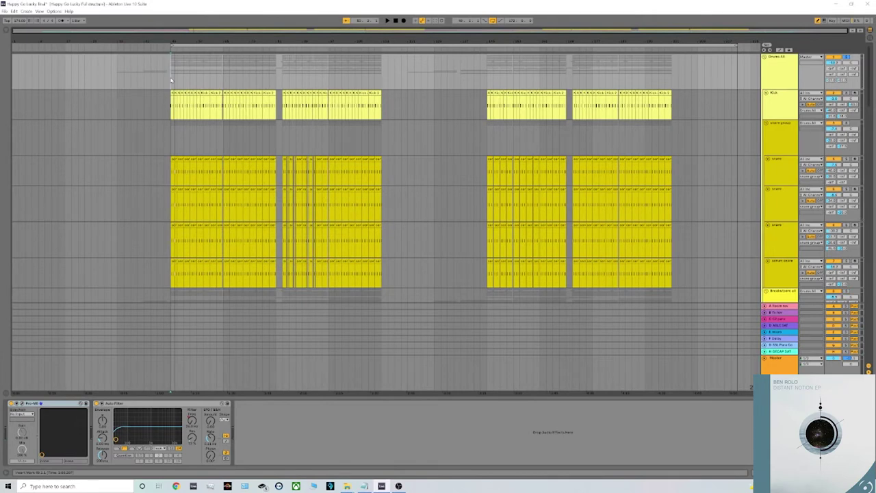
Step: Start arrangement playback with the FX riser and impact tracks in view
key("space")
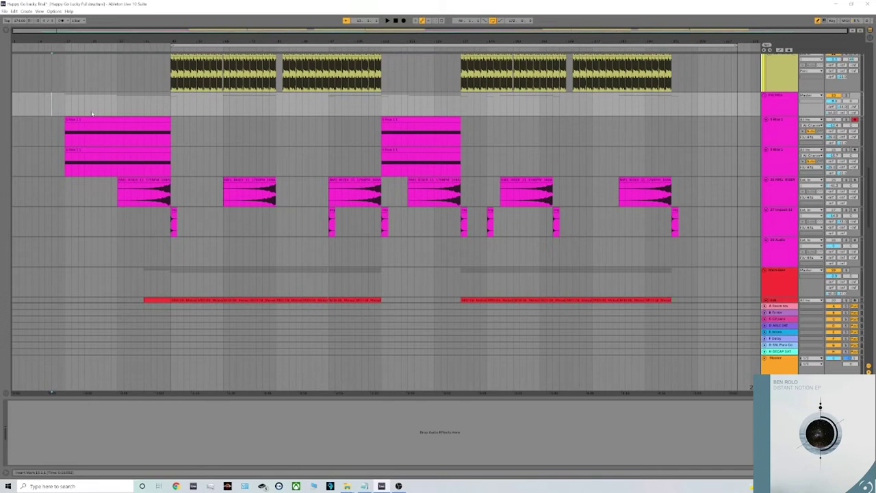
Step: Review S Rise 1's Serum ICE_RISE_2 patch, close it, and select the next rise track
left_click(638, 137)
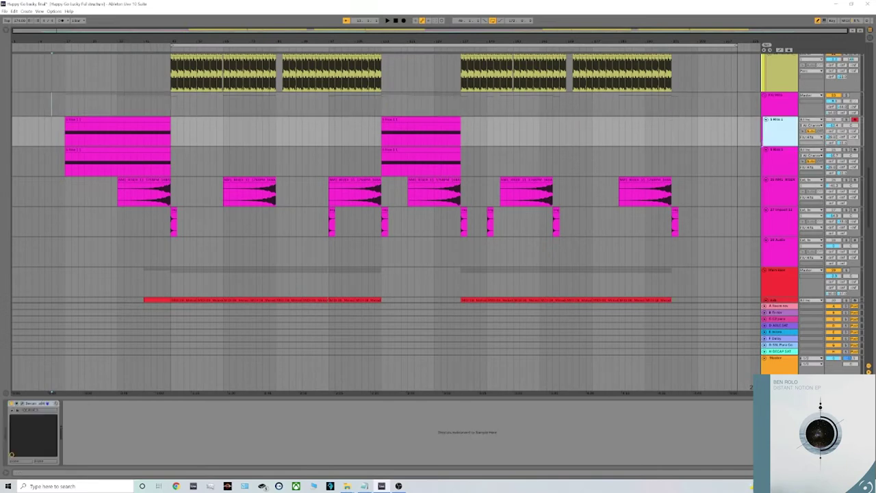
left_click(30, 411)
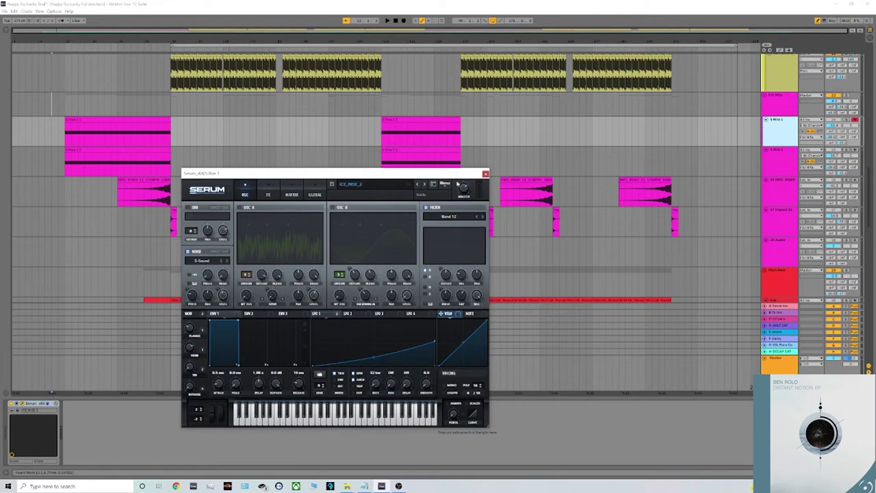
left_click(485, 174)
left_click(780, 154)
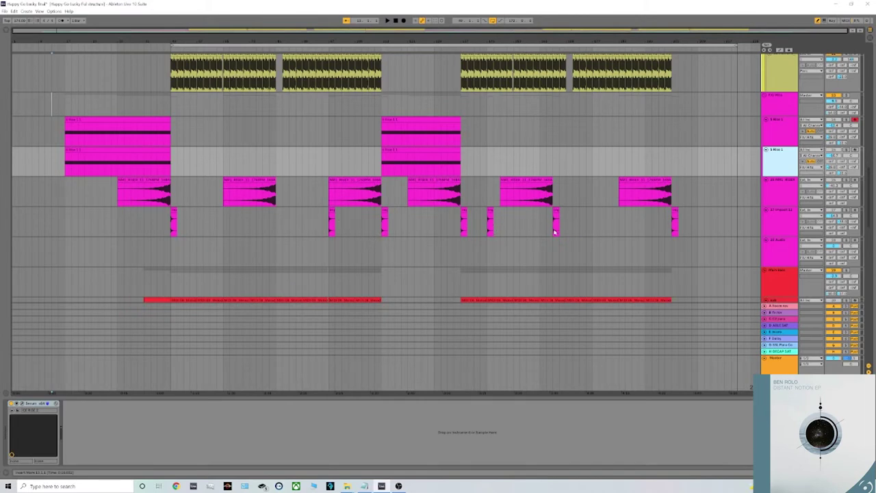
Step: Scroll down to the bass tracks, showing the Kontakt, filter, Pro-Q 3 and Decapitator chain
scroll(555, 233, "down", 3)
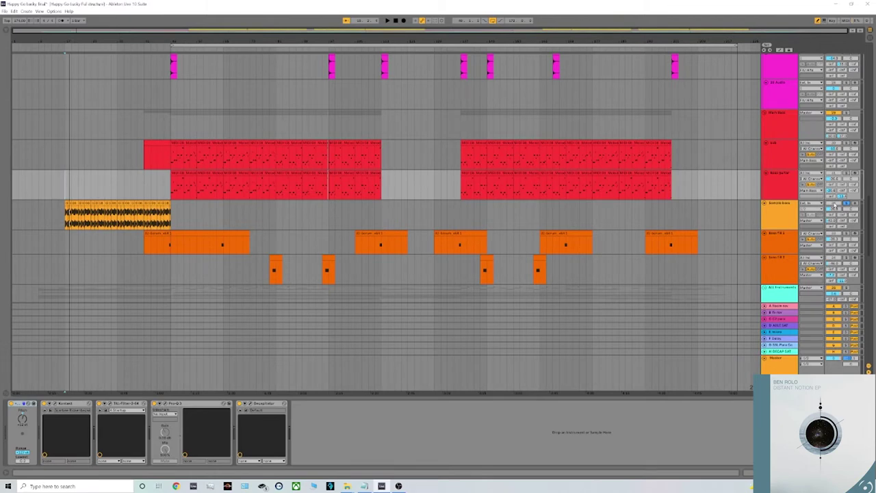
Step: Play the arrangement, select the orange sample track to show its effect, then stop playback
key("space")
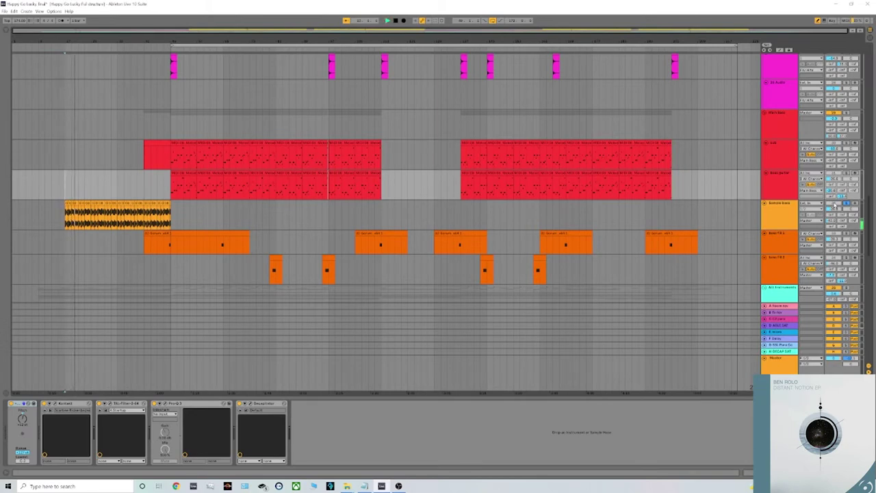
left_click(848, 204)
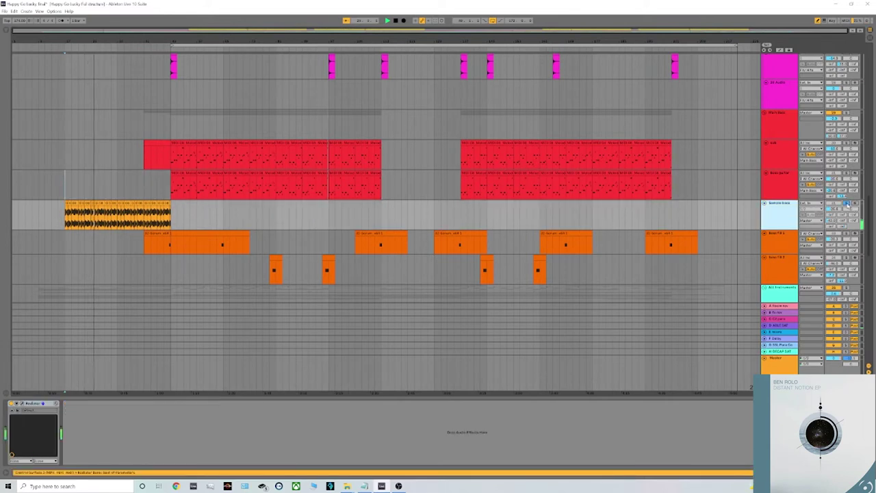
left_click(750, 222)
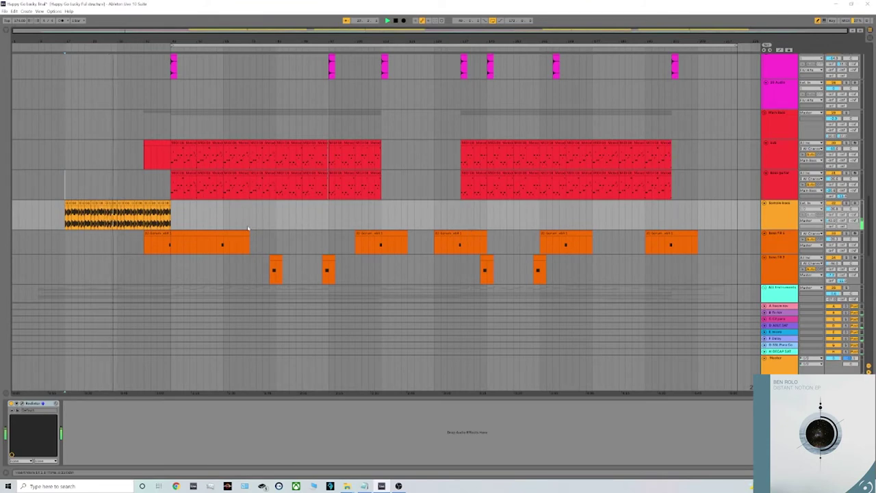
key("space")
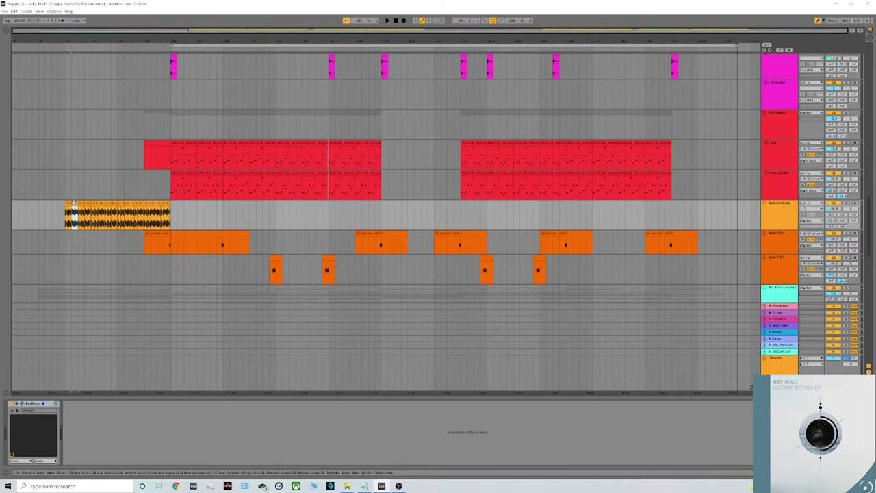
Step: Bring up and dismiss the orange sample clip's context menu, then select the Bass guitar track
right_click(74, 204)
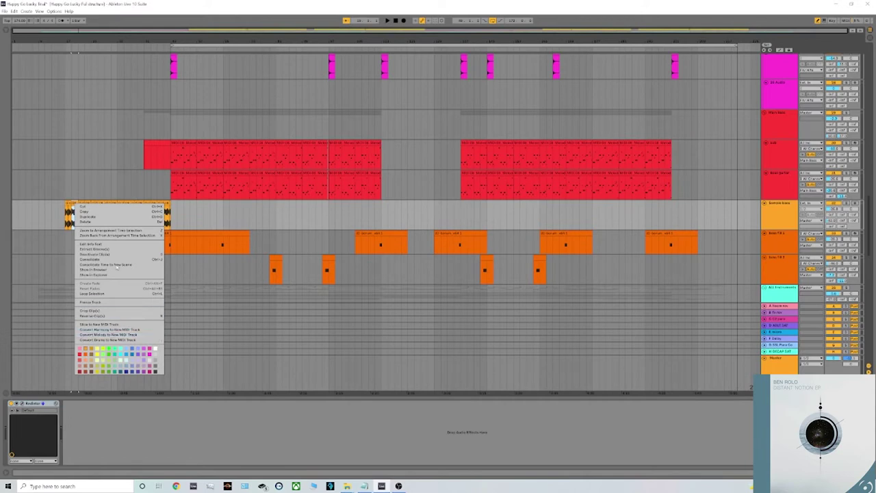
left_click(61, 192)
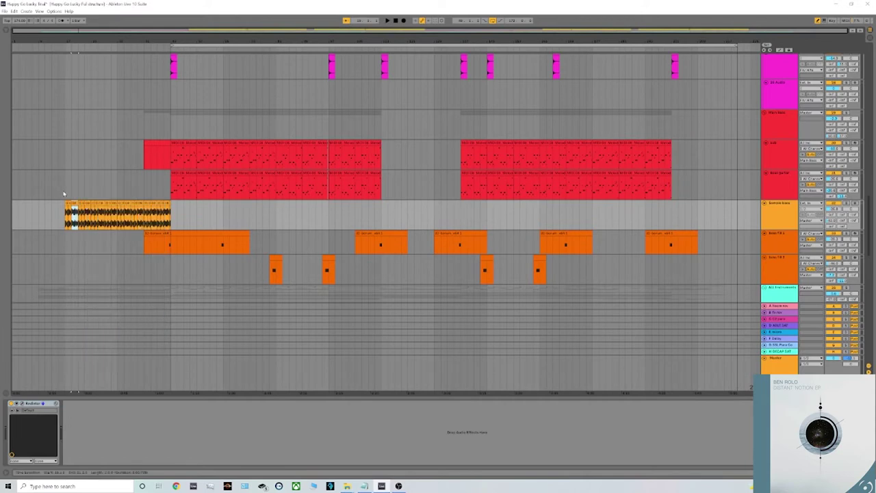
left_click(64, 194)
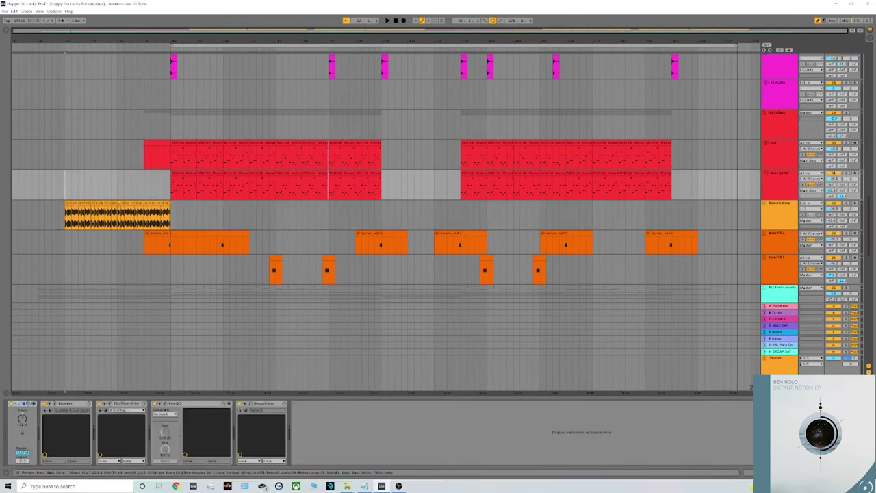
Step: Open the first bass clip's notes, turn off Draw Mode, and select the Sub track
double_click(186, 172)
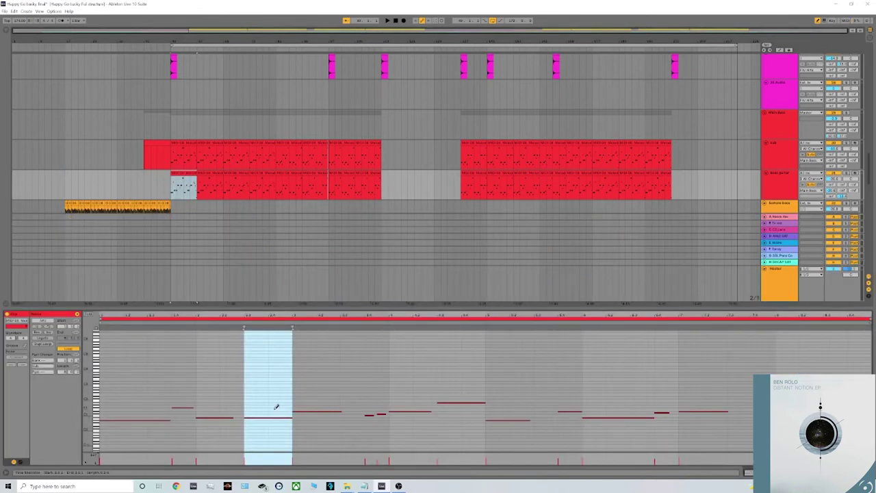
key("b")
left_click(789, 152)
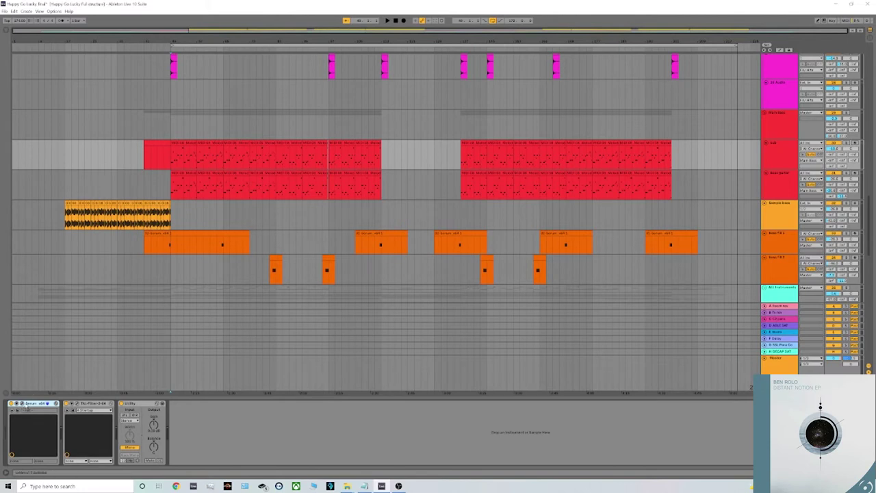
Step: View and close the Sub track's Serum patch window, then select the Bass guitar track
left_click(27, 403)
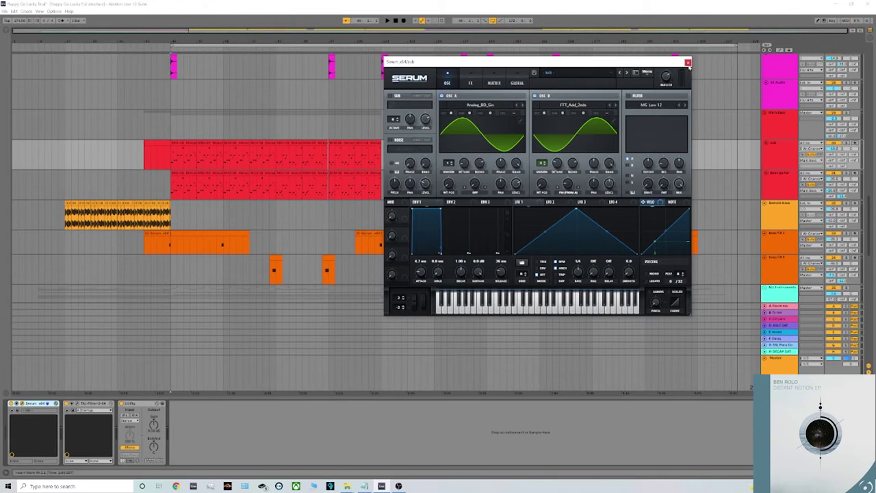
left_click(688, 62)
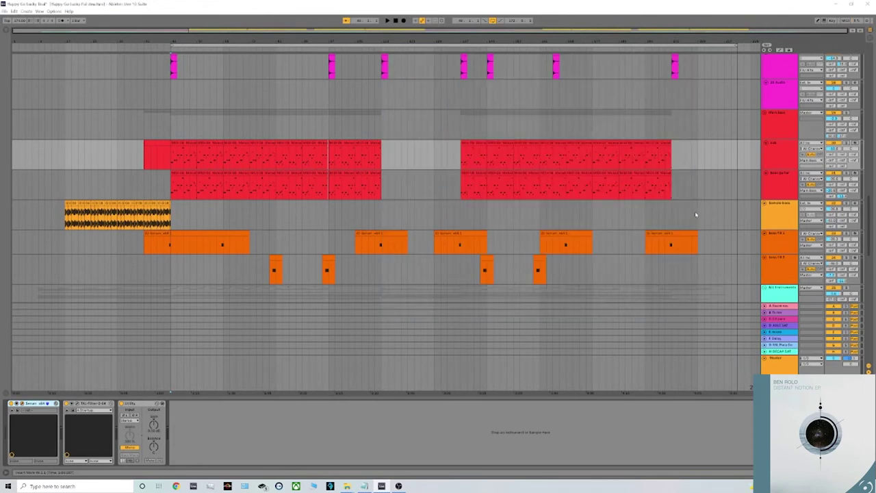
left_click(790, 180)
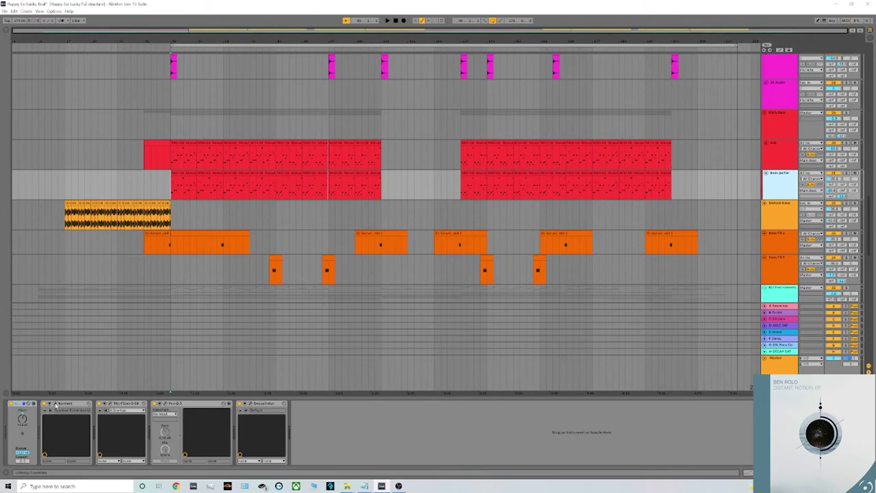
Step: Open the Bass guitar's Kontakt, Pro-Q 3 and Decapitator plugin windows
left_click(56, 405)
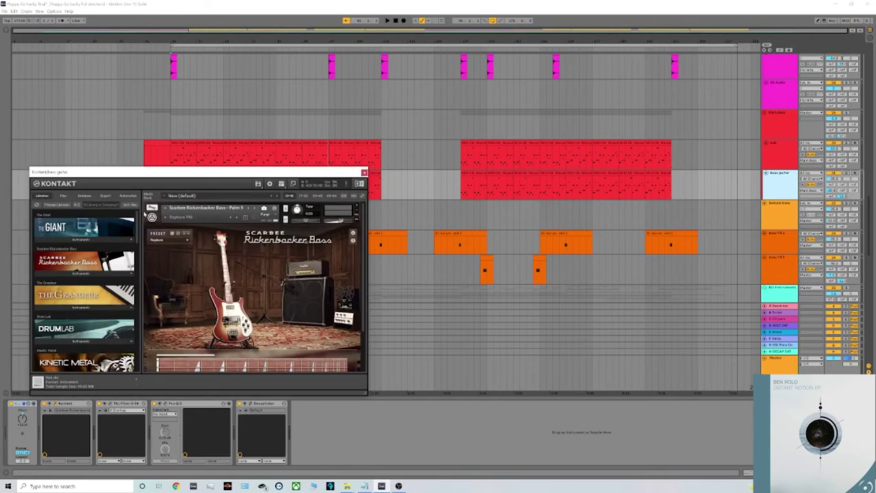
left_click_drag(137, 178, 334, 167)
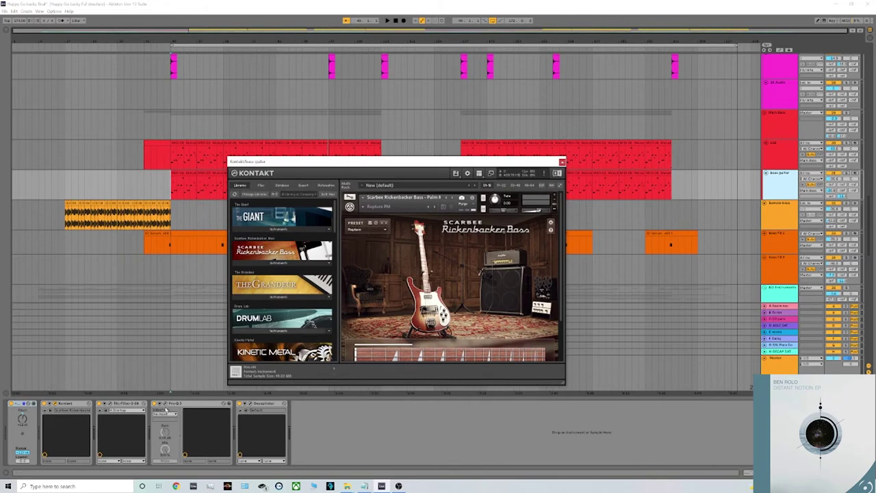
left_click(165, 408)
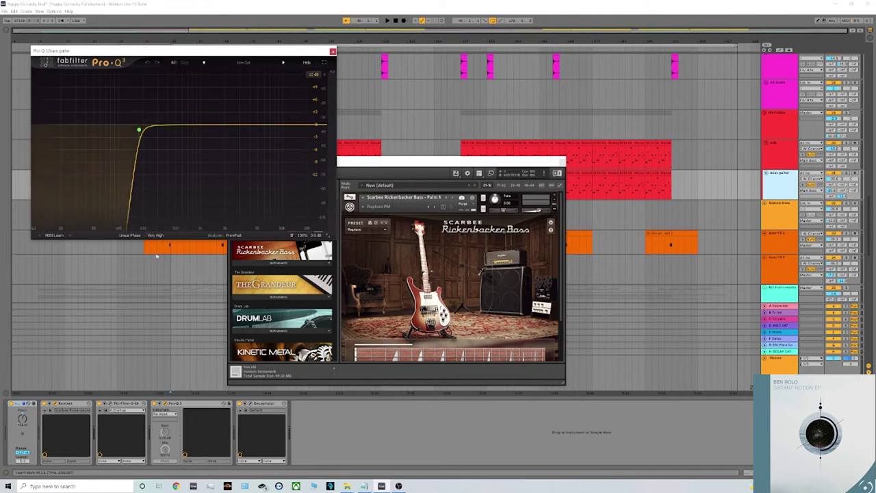
mouse_move(124, 126)
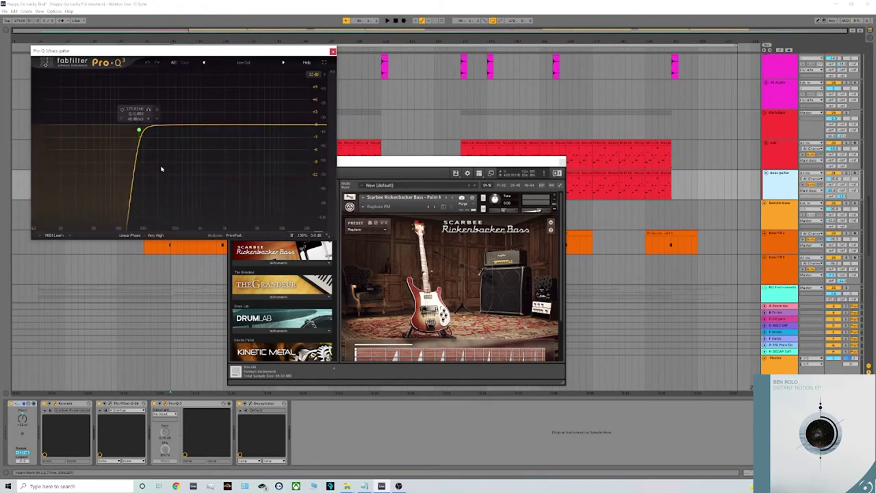
left_click(248, 403)
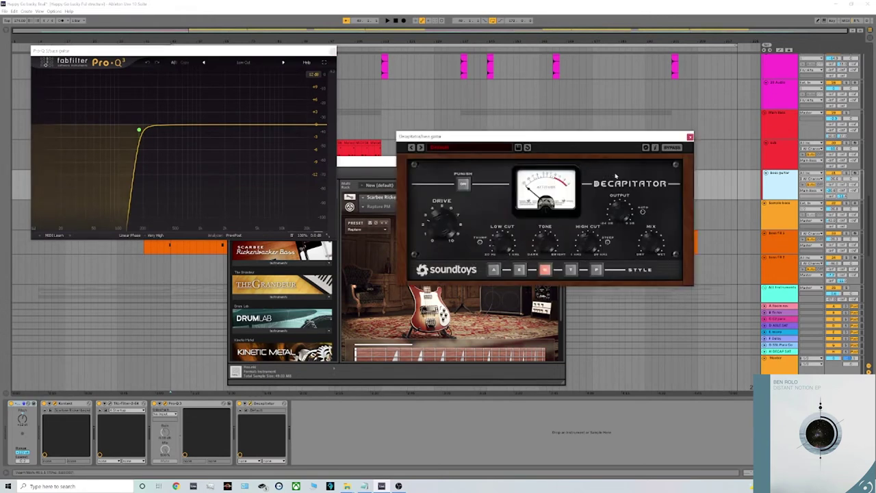
Step: Close the Decapitator, Kontakt and Pro-Q 3 windows and zoom onto the orange bass clip
left_click(690, 137)
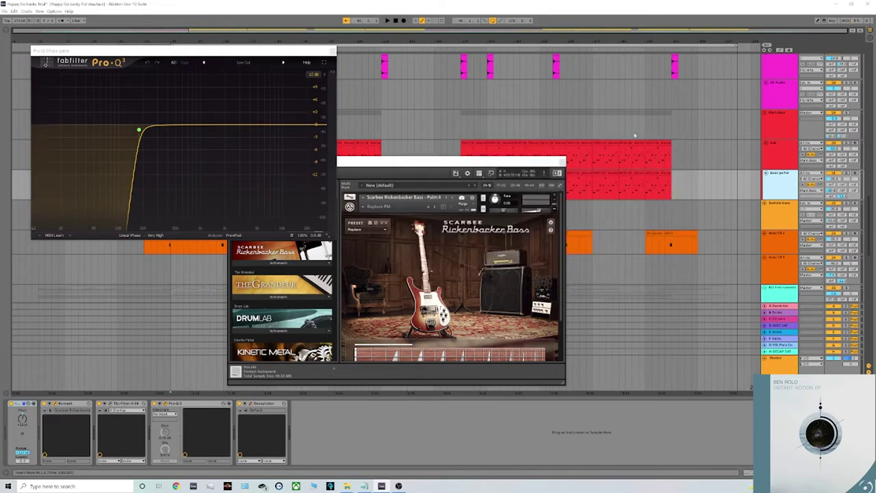
left_click(560, 162)
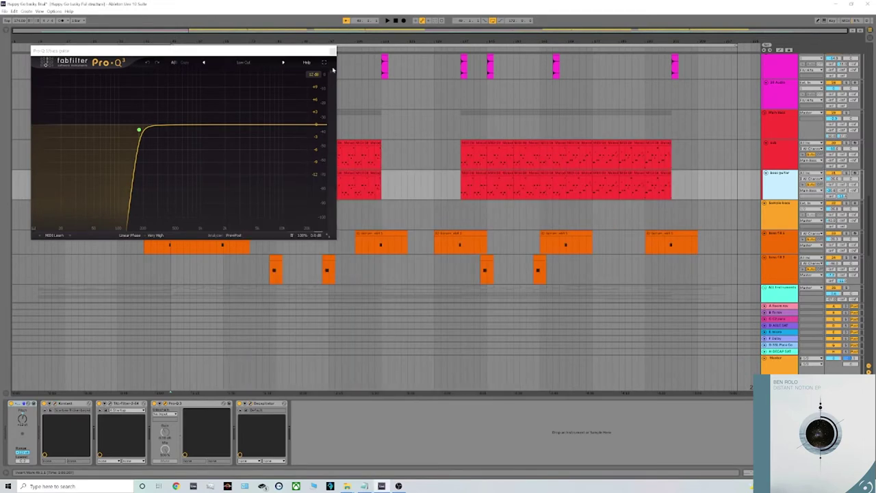
left_click(333, 51)
key("z")
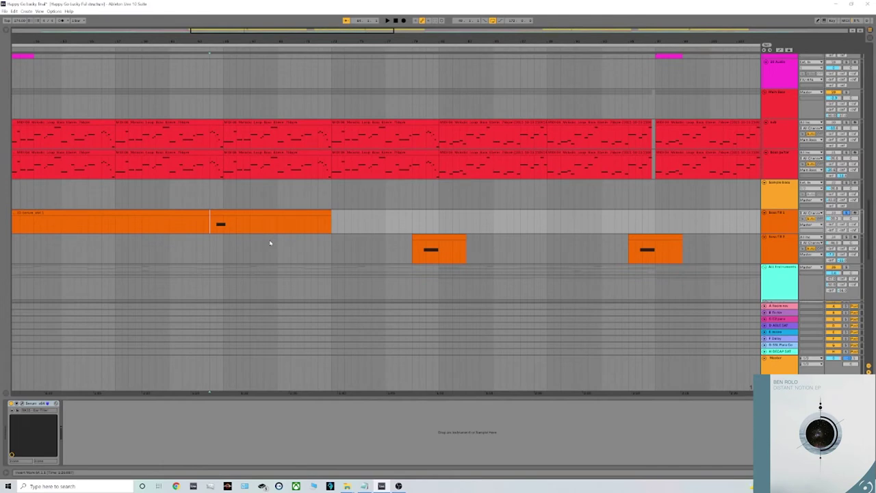
Step: Start playback with follow on and select the second Bass FX track
key("space")
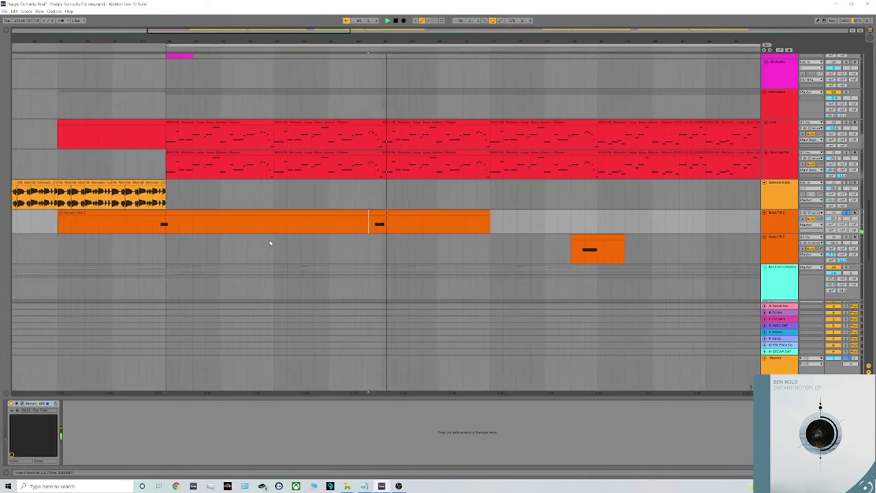
left_click(577, 254)
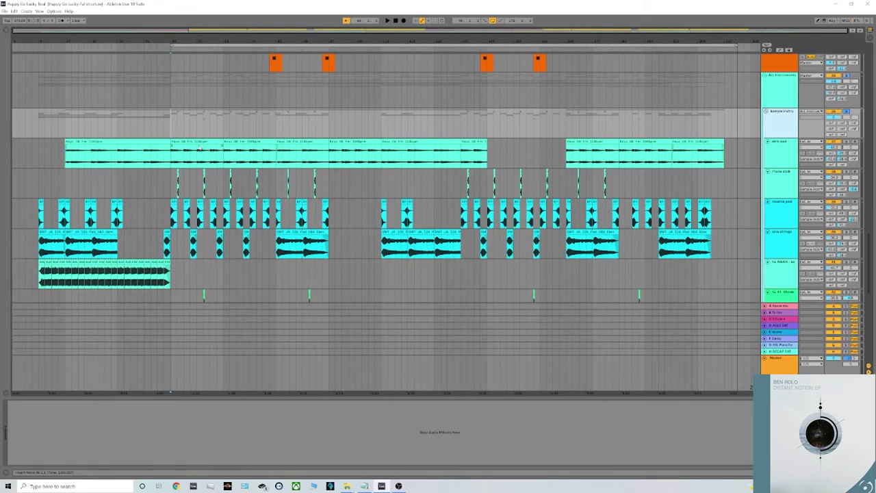
Step: Play the arrangement and select the reverse pad, fade stab, ohm strings, then dark pad tracks
key("space")
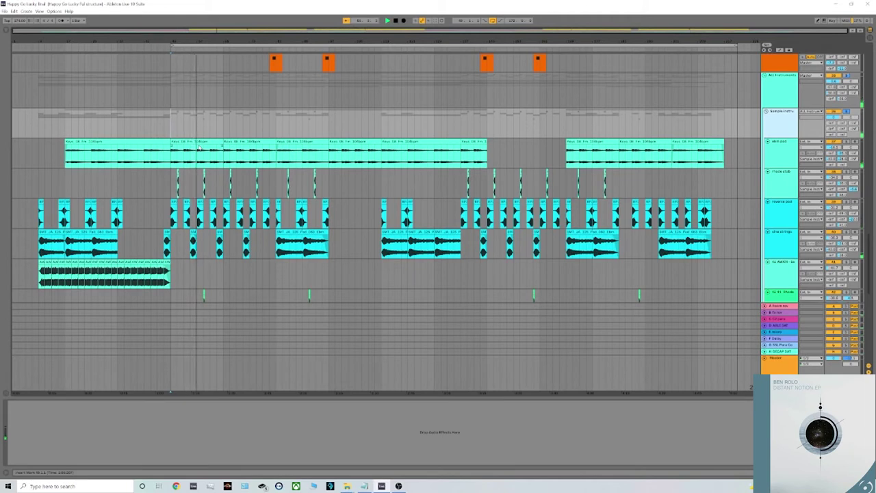
left_click(780, 210)
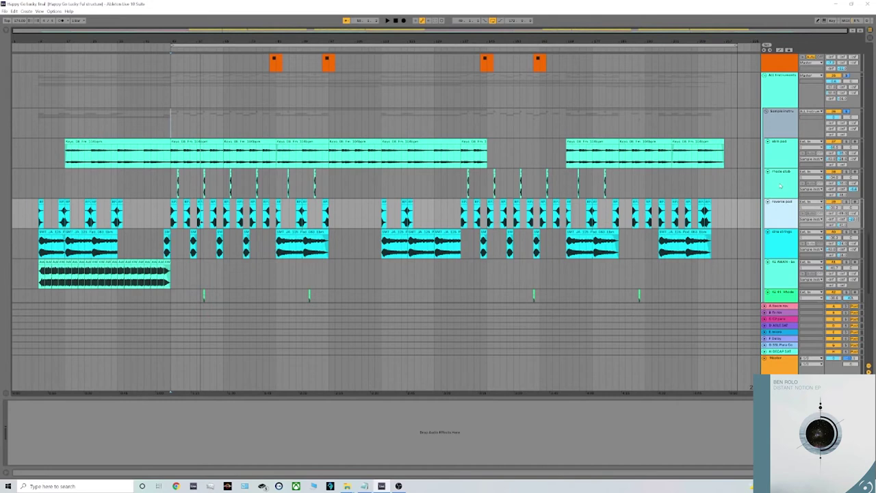
left_click(779, 185)
left_click(782, 243)
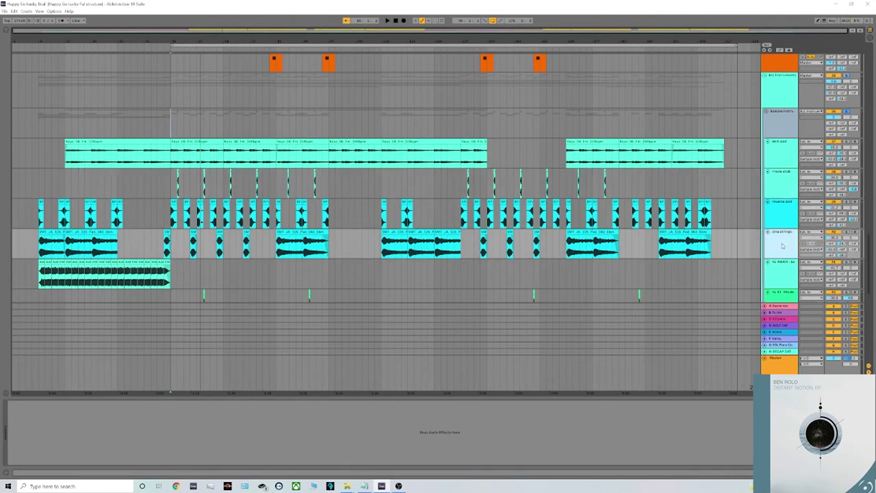
left_click(785, 191)
left_click(781, 156)
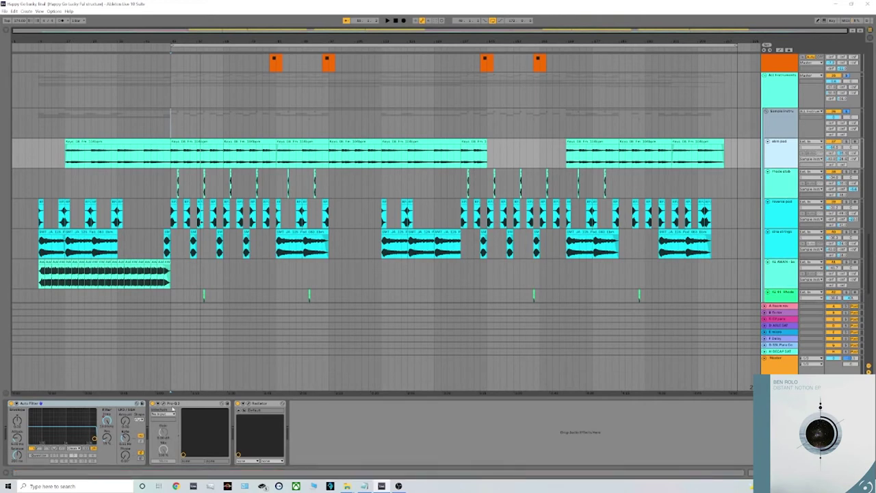
Step: Check the dark pad's Pro-Q 3 low-cut curve, close it, and scroll the arrangement down
left_click(158, 403)
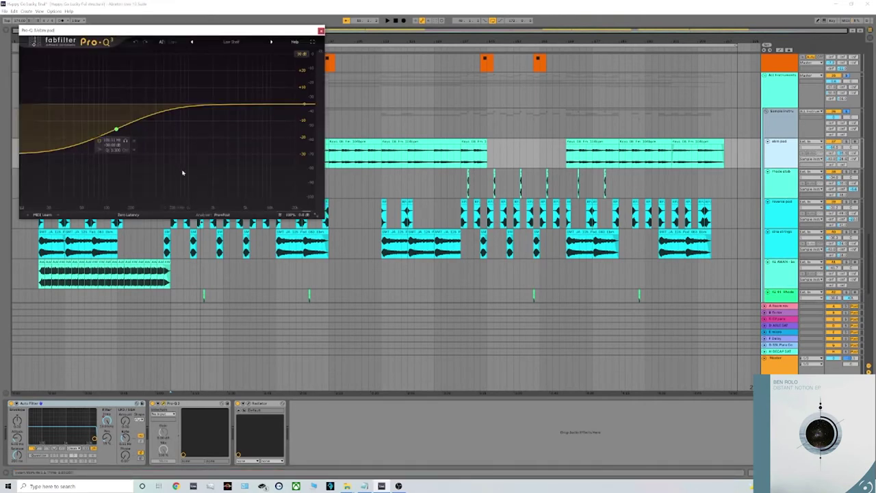
left_click(321, 31)
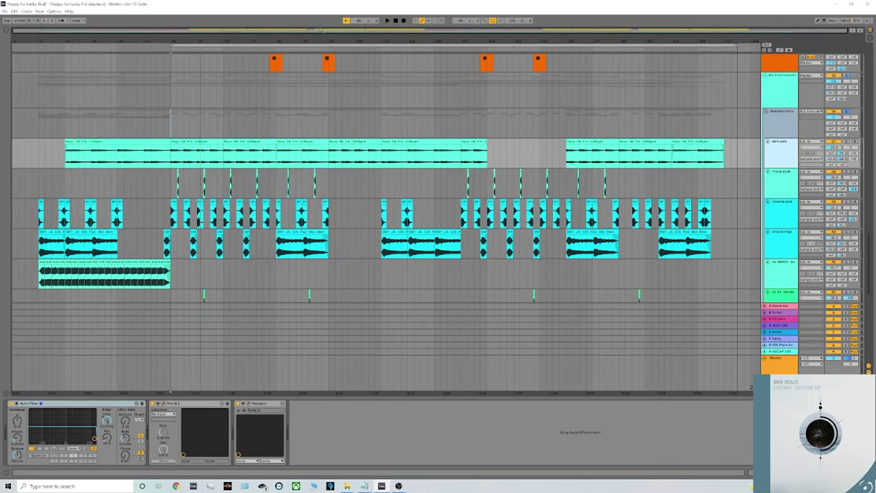
scroll(114, 203, "down", 5)
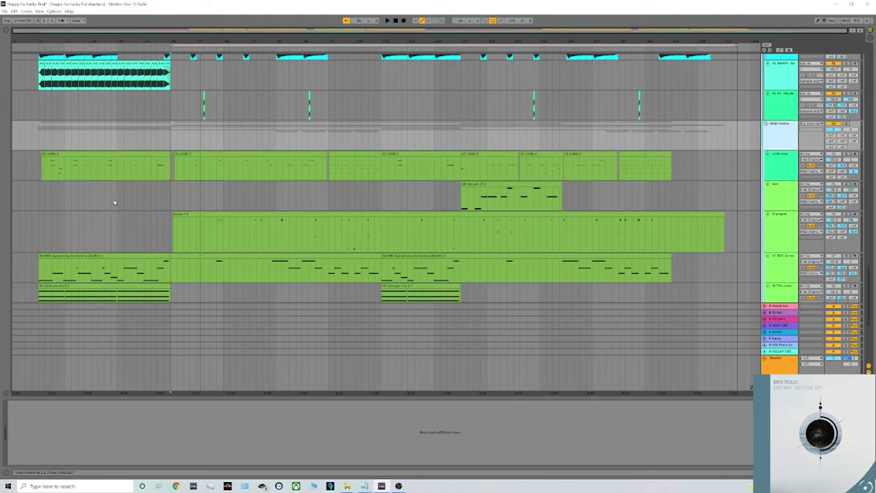
Step: Scroll down, select the green pad track, and set the insert marker at its clip start
scroll(115, 194, "down", 3)
left_click(37, 235)
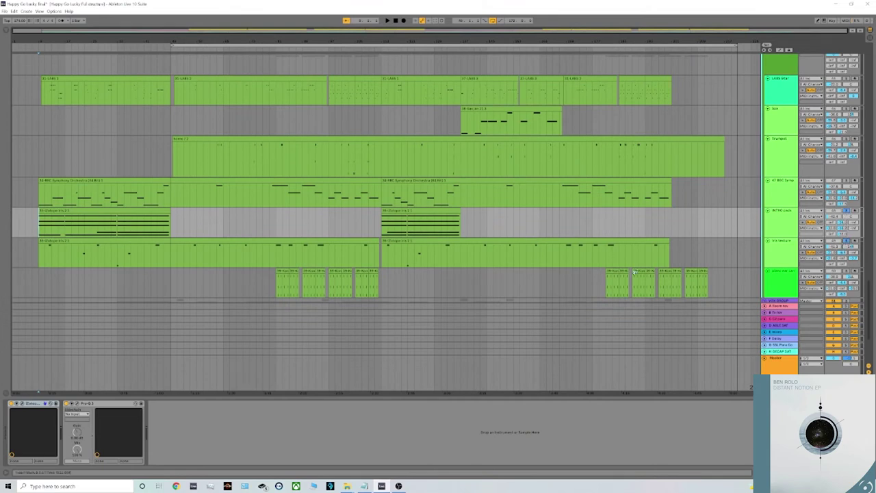
left_click(50, 235)
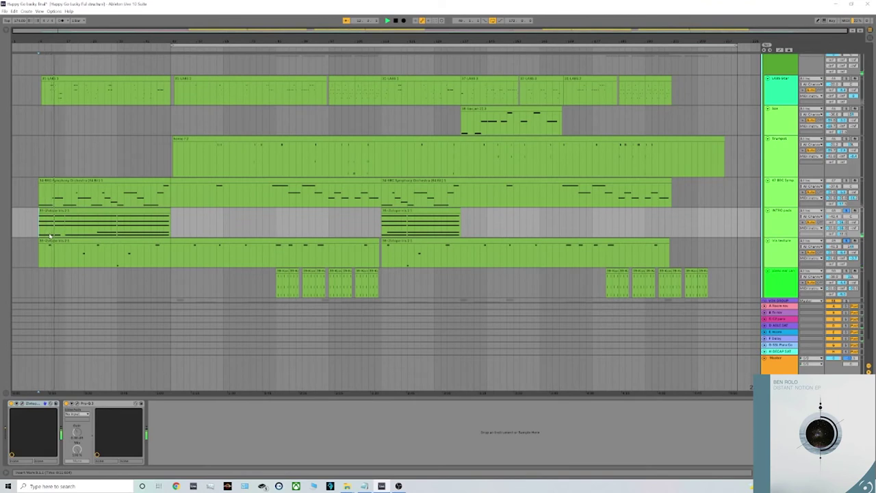
Step: Open and close the BBC Symphony Orchestra and strings Pro-Q 3 windows, then select the LABS Gtar track
left_click(55, 195)
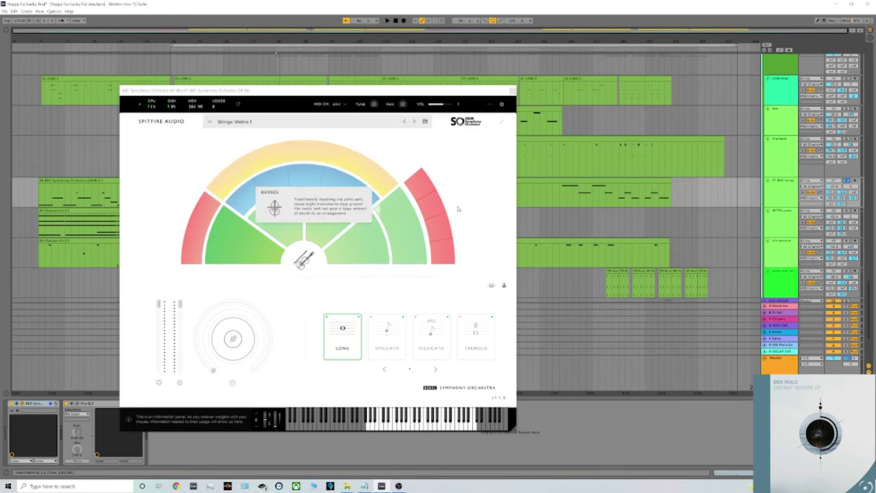
left_click(853, 197)
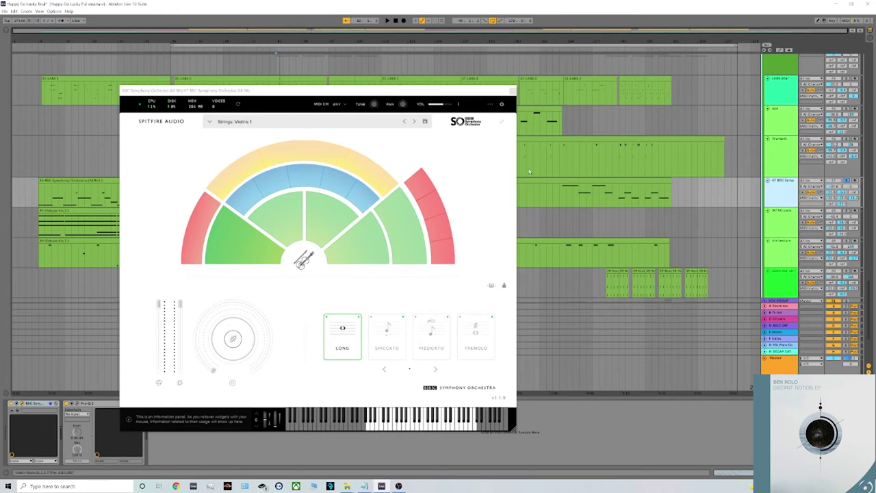
left_click(512, 90)
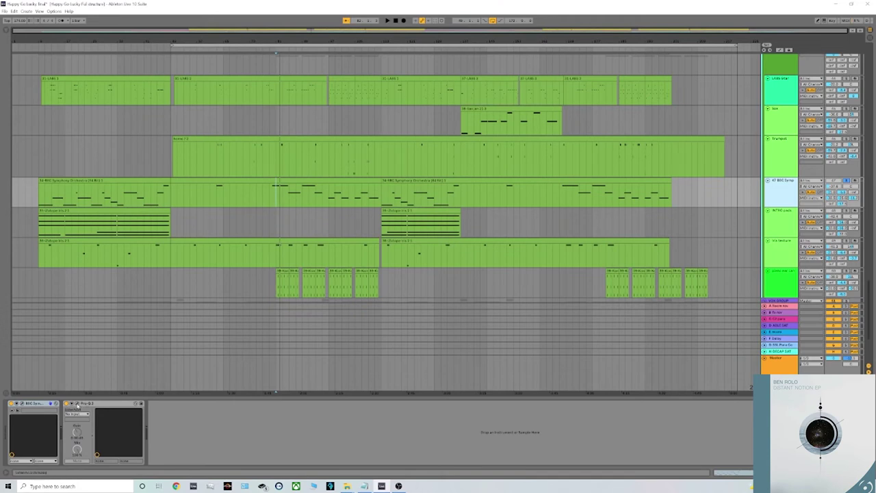
left_click(80, 408)
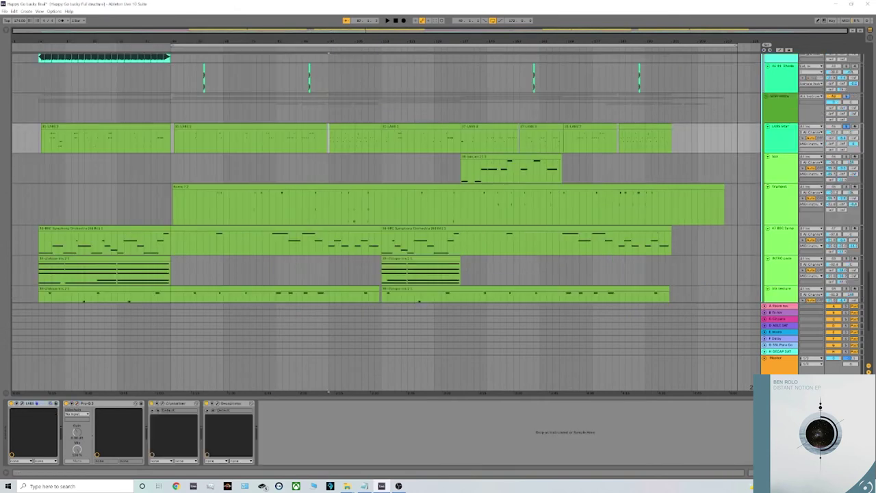
left_click(328, 45)
Step: Select the guitar track, open its LABS instrument and browse the guitar ensemble presets
left_click(203, 442)
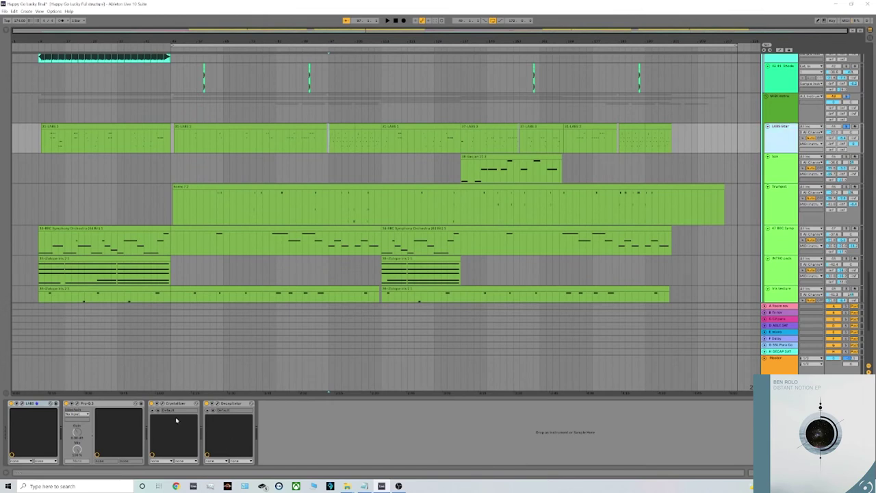
left_click(24, 404)
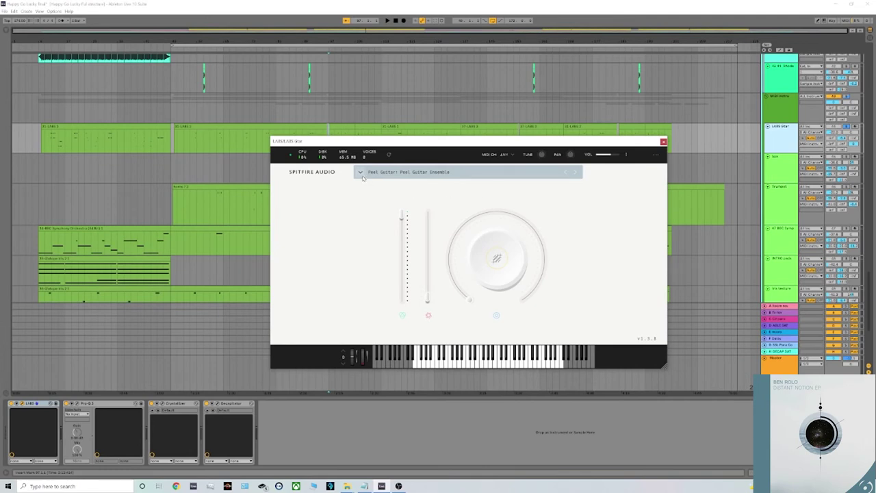
left_click(360, 172)
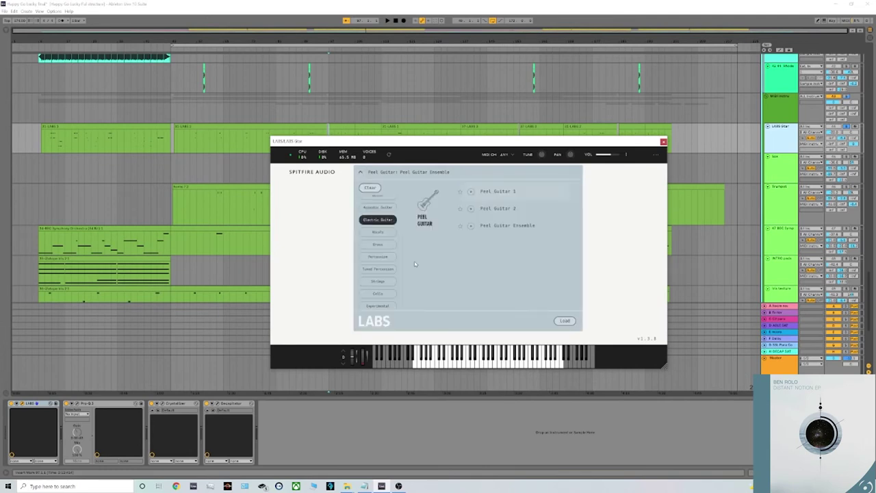
left_click(312, 245)
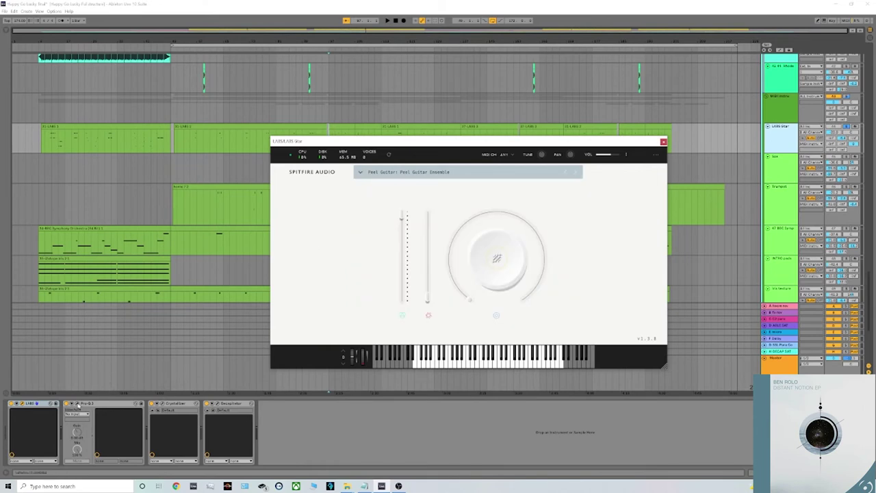
Step: Check the guitar's Pro-Q 3 EQ, then bring up its Crystallizer effect
left_click(78, 404)
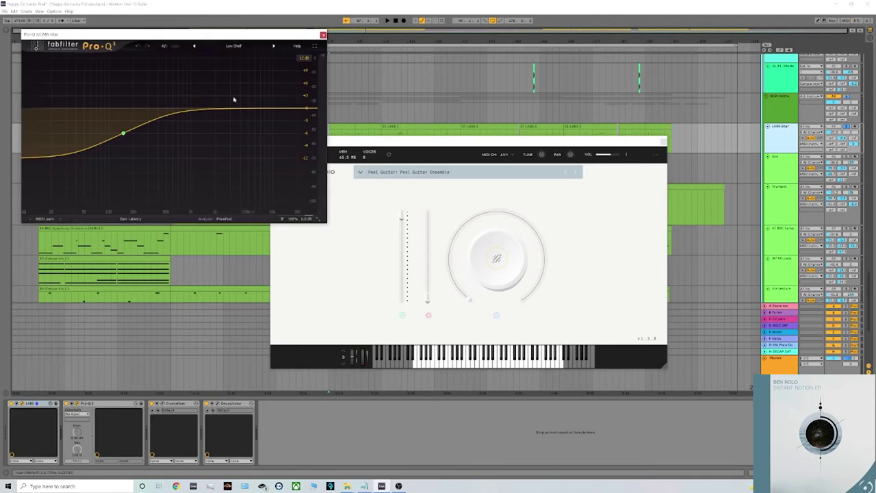
left_click(323, 35)
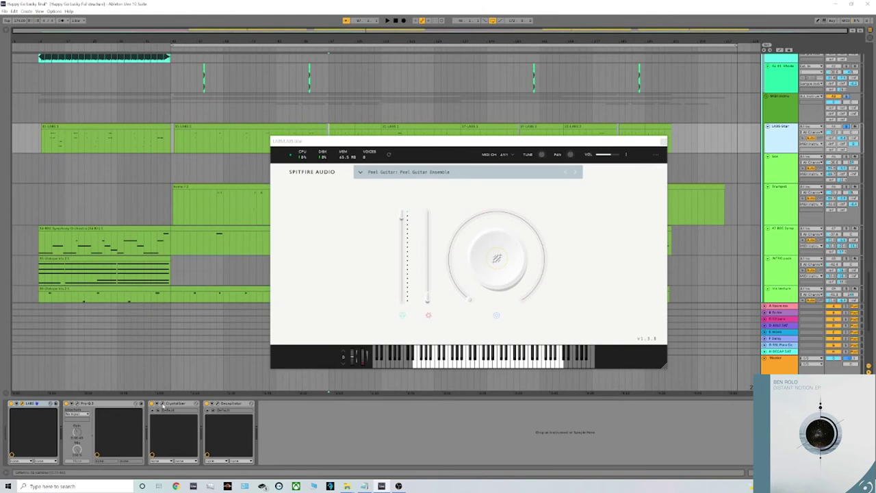
left_click(162, 405)
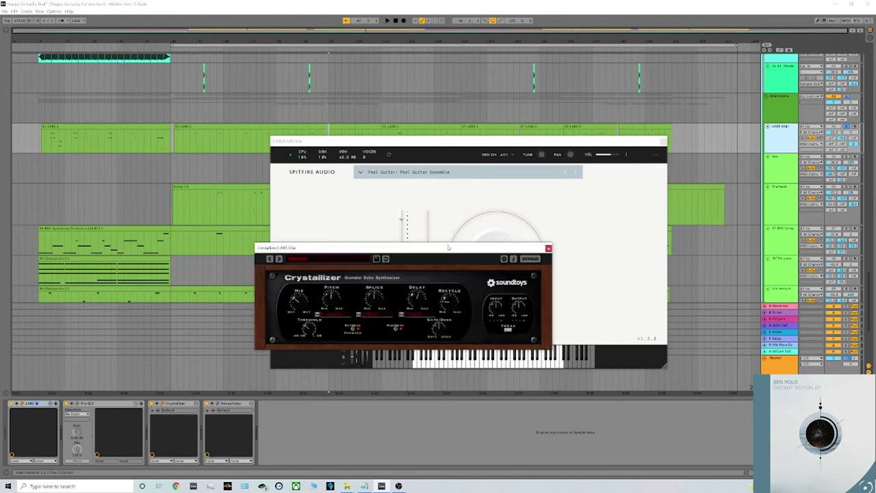
Step: Move the Crystallizer and Decapitator windows aside, close the guitar plug-ins, and select the Sax track
left_click_drag(449, 249, 222, 95)
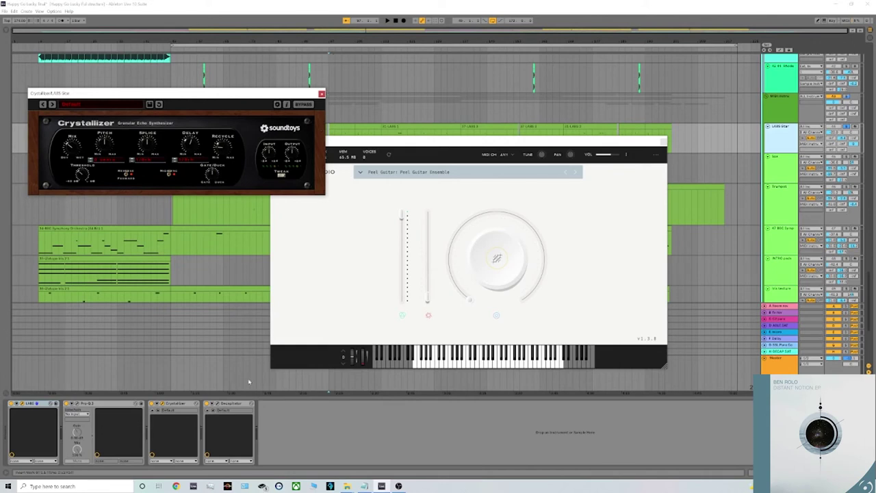
left_click(218, 404)
left_click(218, 404)
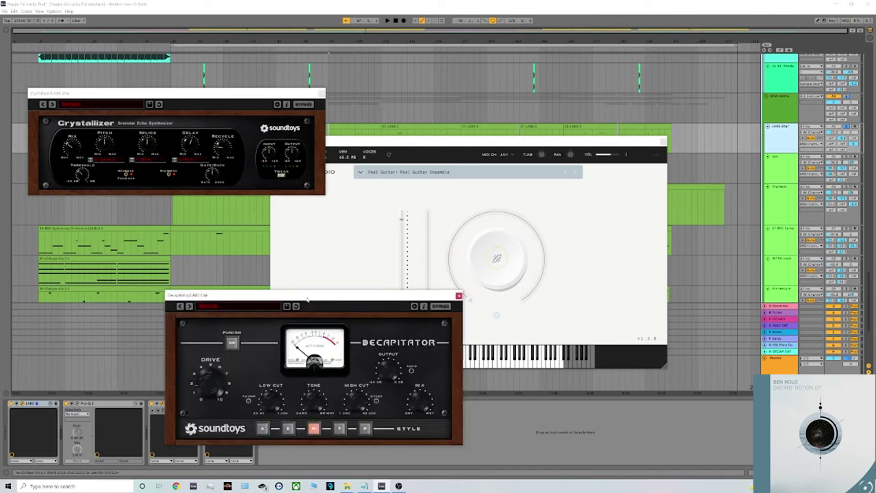
left_click_drag(307, 300, 286, 256)
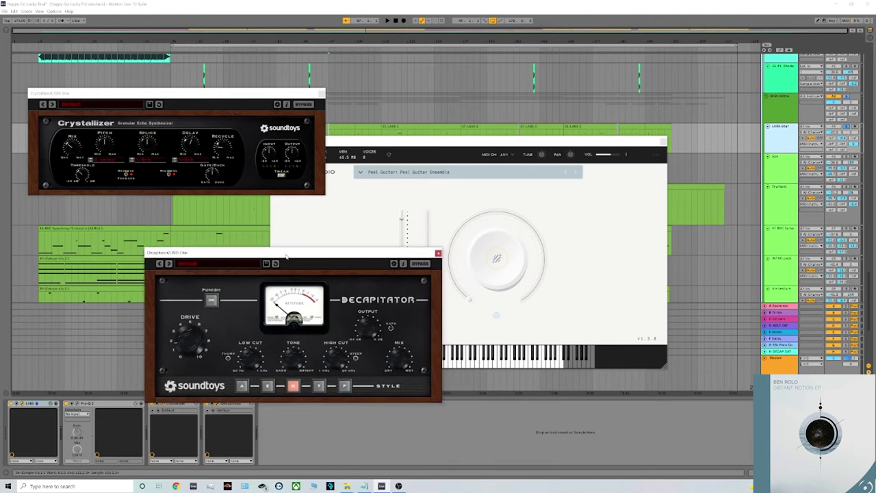
left_click(87, 342)
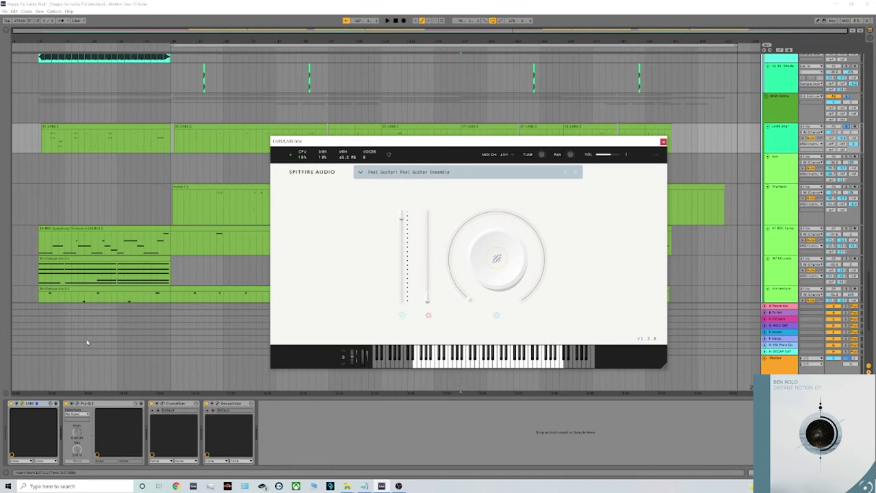
left_click(463, 168)
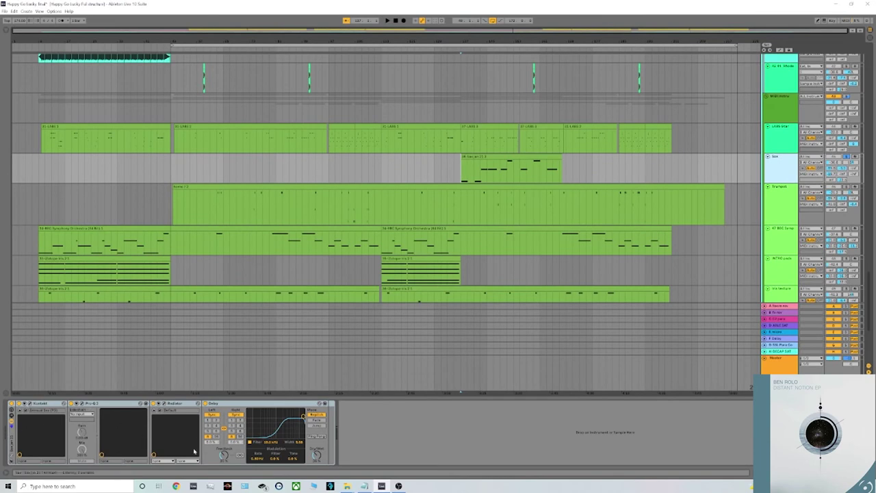
Step: Review the Sax Kontakt saxophone, Pro-Q 3 low shelf and Radiator windows, then close all three
key("ctrl+alt+p")
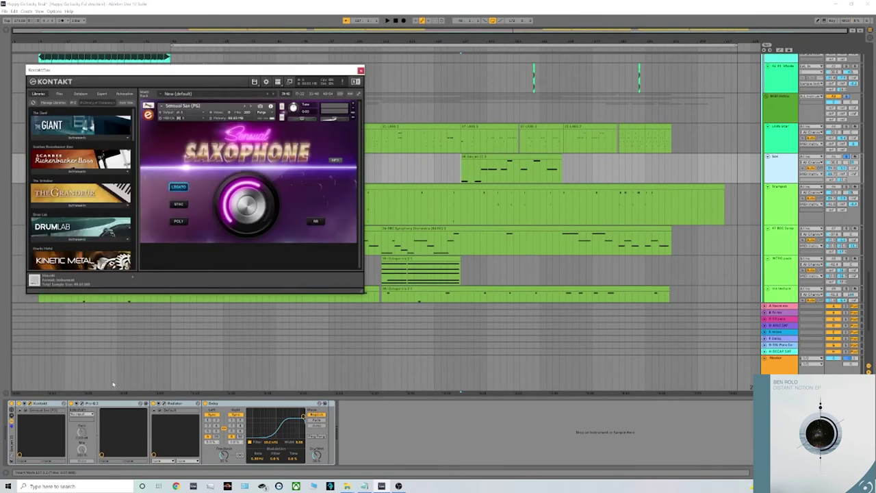
left_click(85, 405)
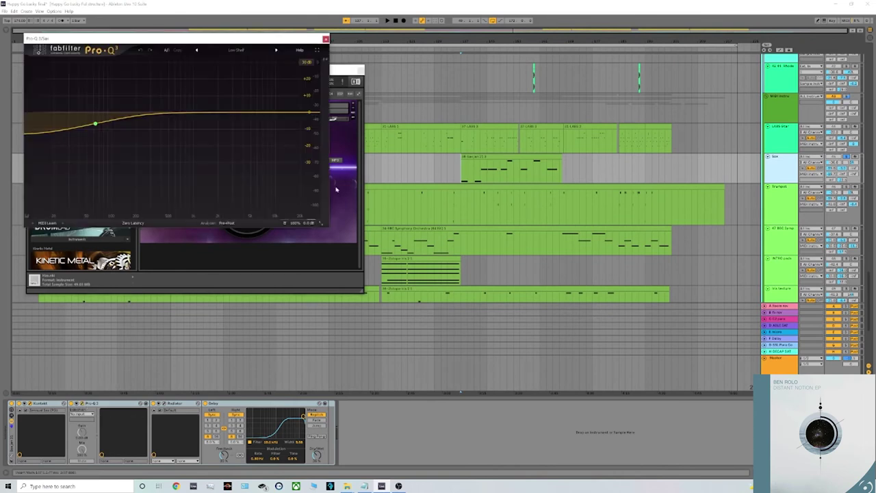
left_click(165, 405)
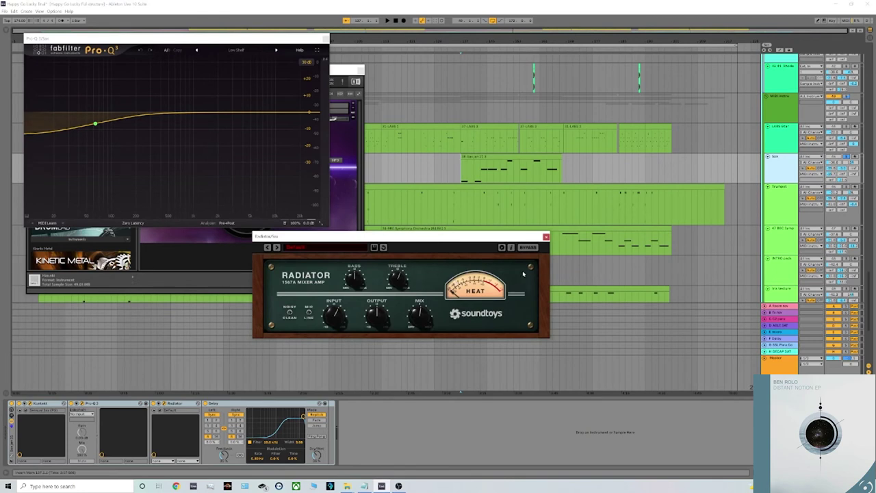
left_click(545, 237)
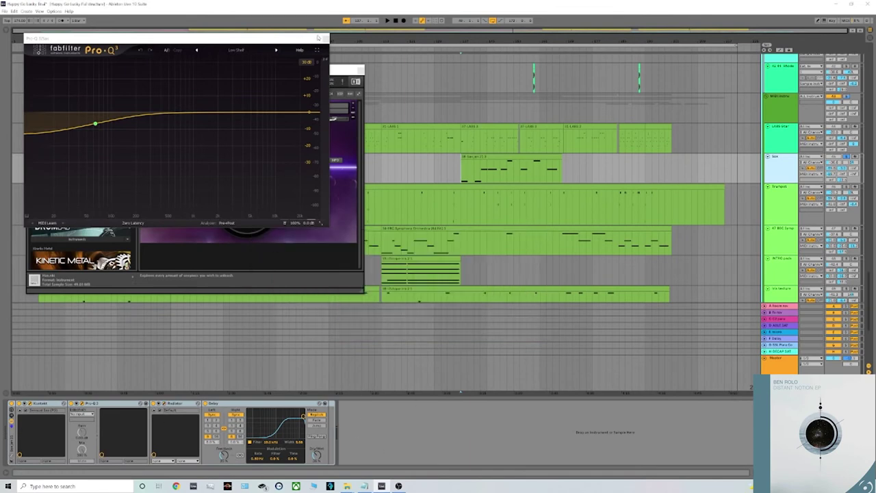
left_click(325, 39)
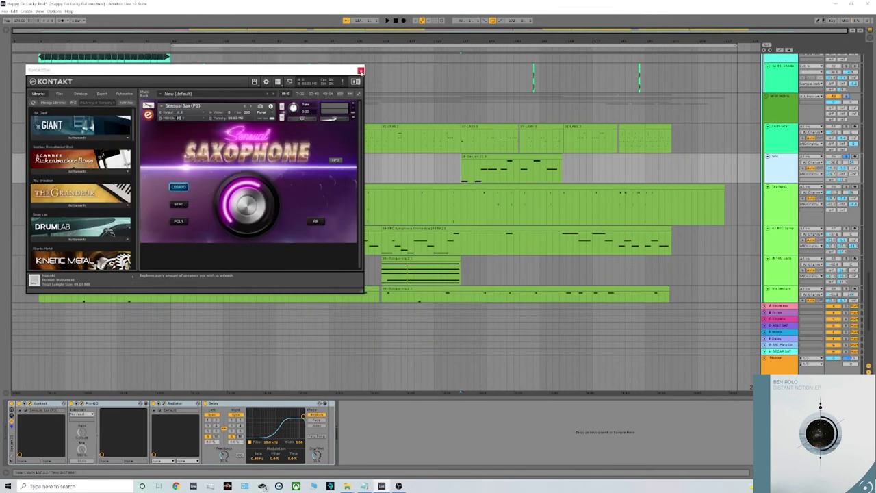
left_click(363, 72)
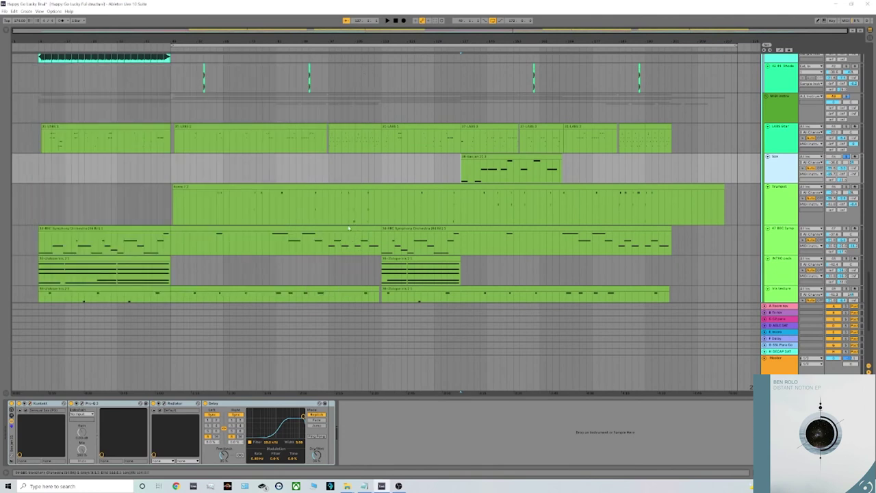
Step: Zoom to the Trumpet track, inspect its Chapman Trumpet Kontakt and Crystallizer windows, then close them
left_click(294, 205)
key("z")
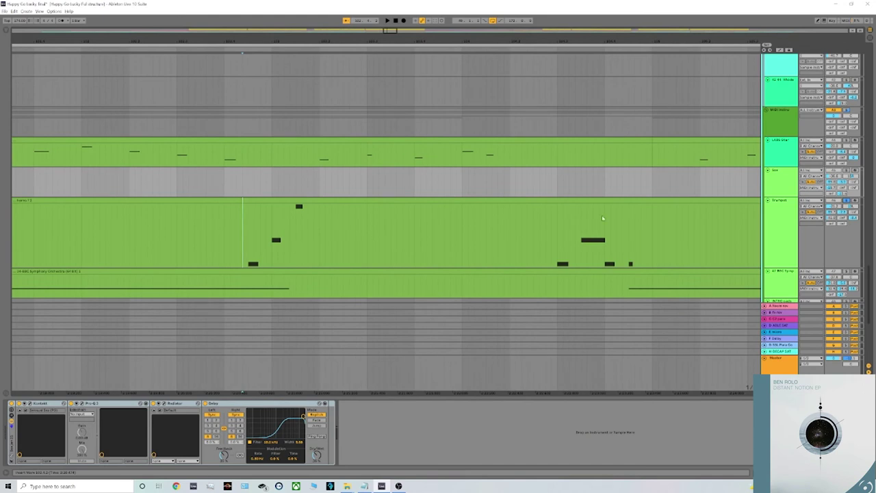
key("Down")
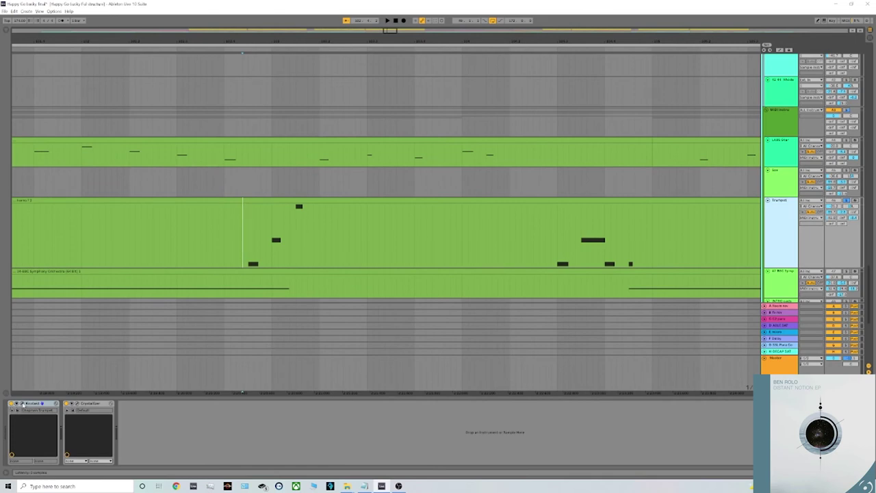
left_click(23, 404)
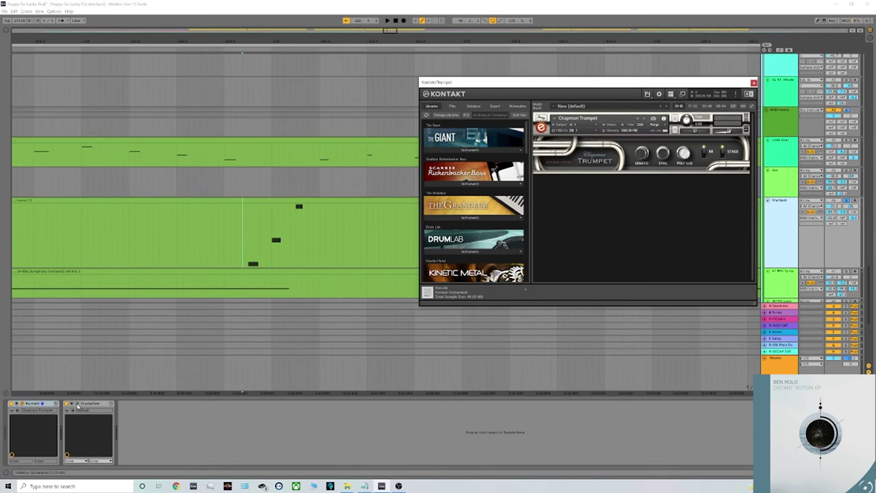
left_click(77, 405)
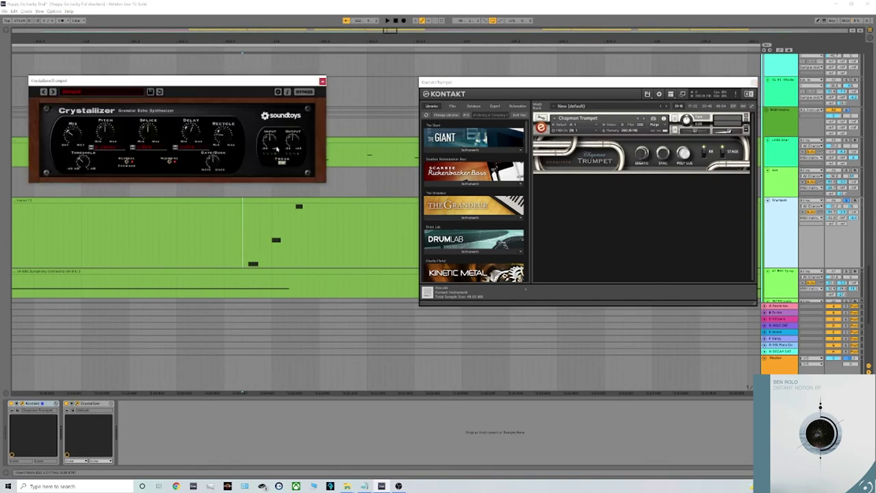
left_click(322, 82)
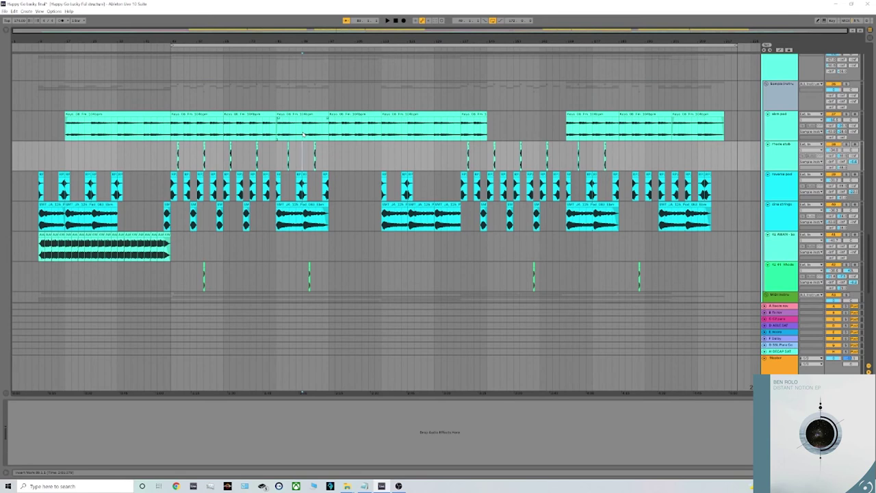
Step: Play the arrangement while scrolling the tracks, then stop and select the Main vox track
key("space")
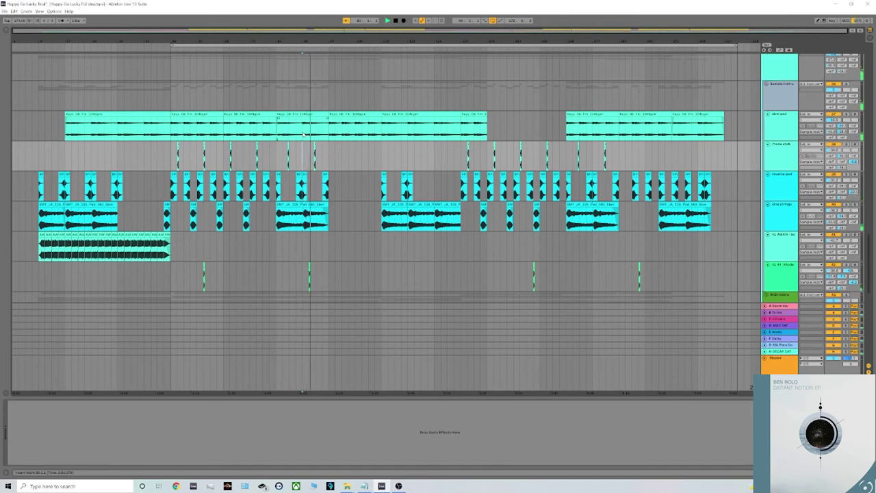
scroll(370, 194, "down", 4)
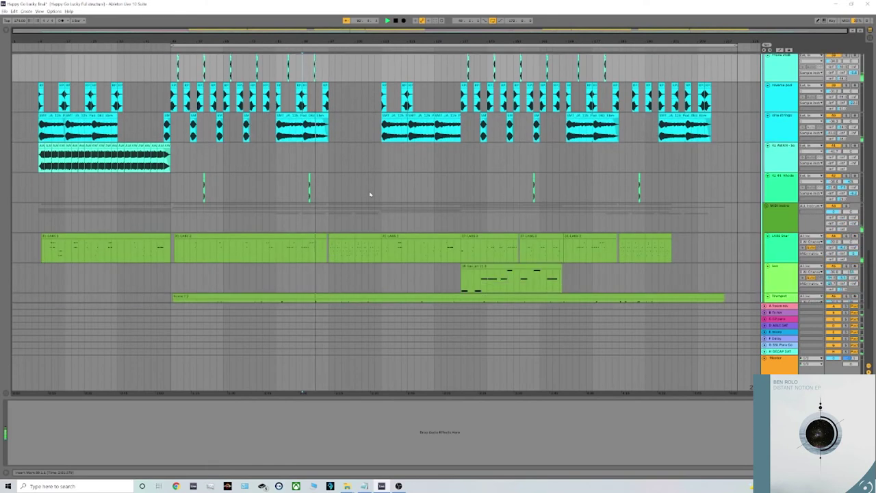
scroll(376, 196, "down", 5)
scroll(385, 198, "down", 2)
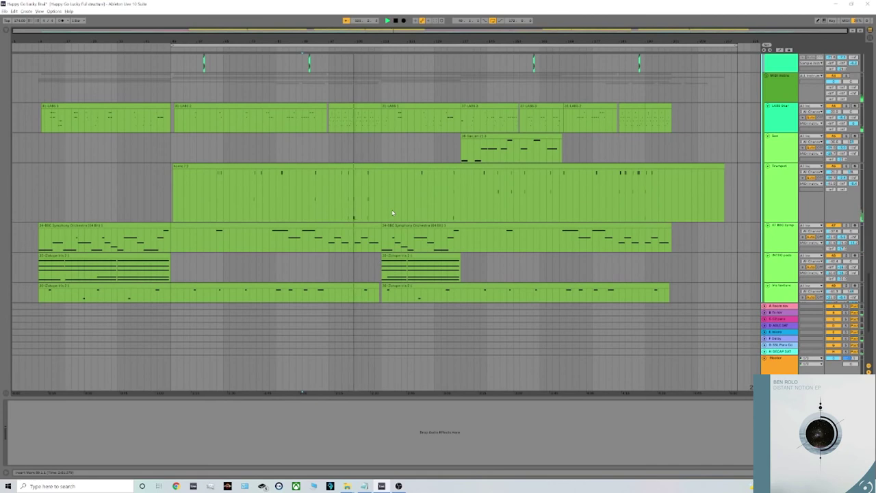
scroll(402, 209, "down", 3)
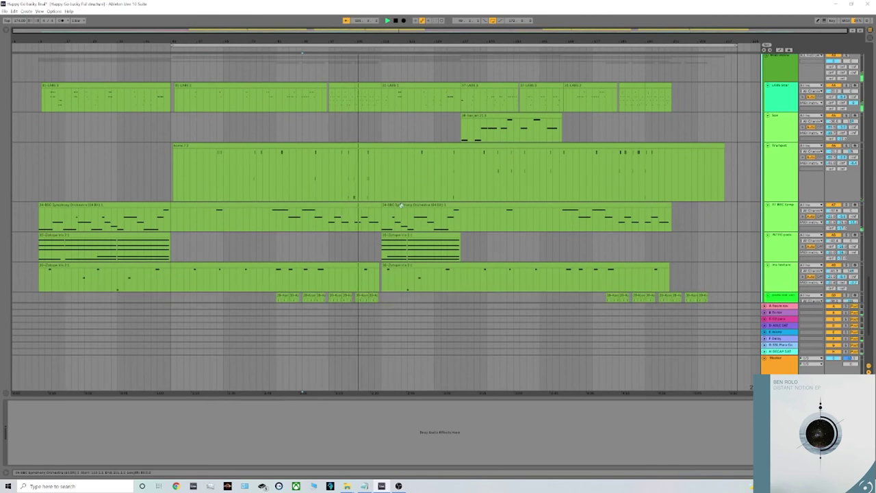
scroll(423, 200, "down", 1)
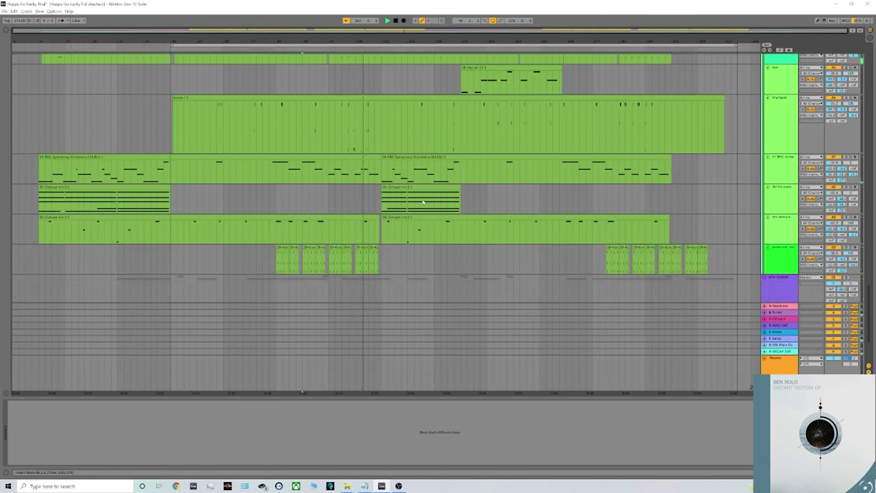
scroll(423, 201, "up", 5)
scroll(422, 202, "up", 8)
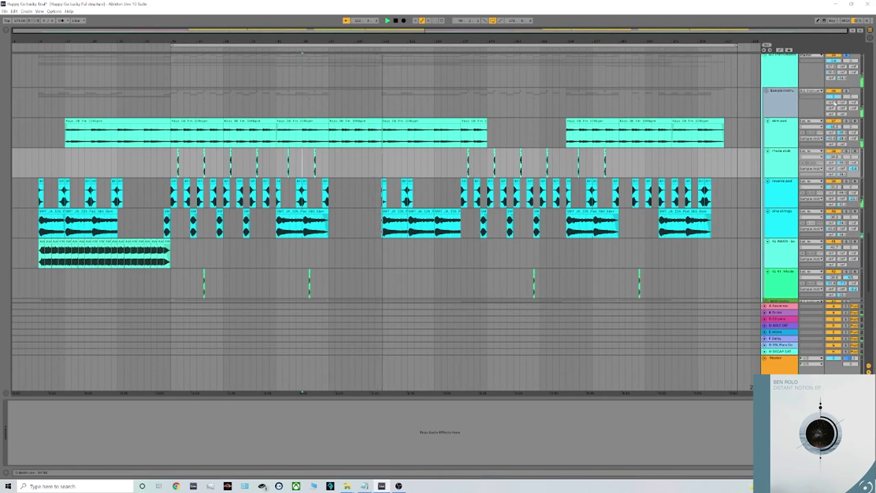
key("space")
scroll(206, 229, "down", 10)
left_click(206, 229)
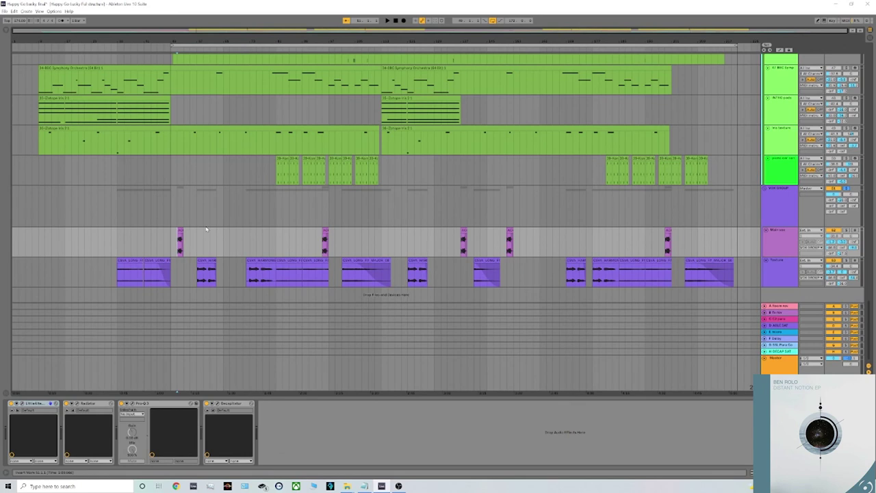
Step: Play the song and view the vocal's Little AlterBoy, Radiator, Pro-Q 3 and Decapitator windows in turn
key("space")
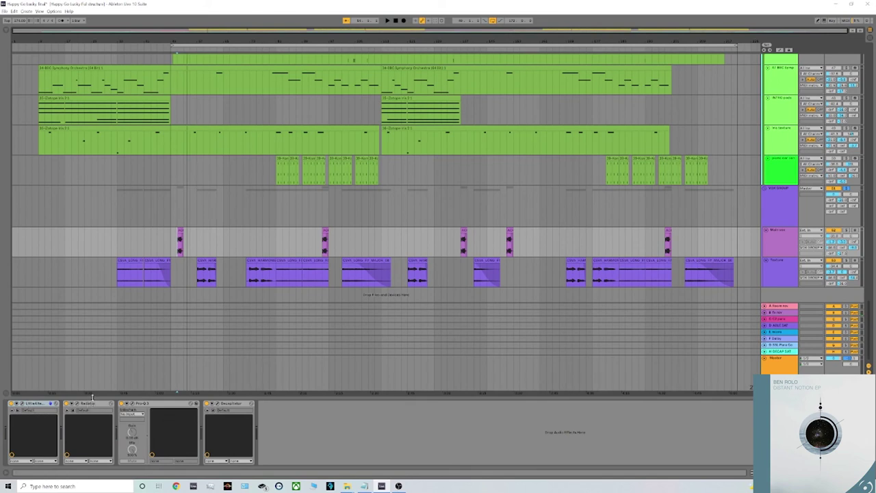
left_click(18, 403)
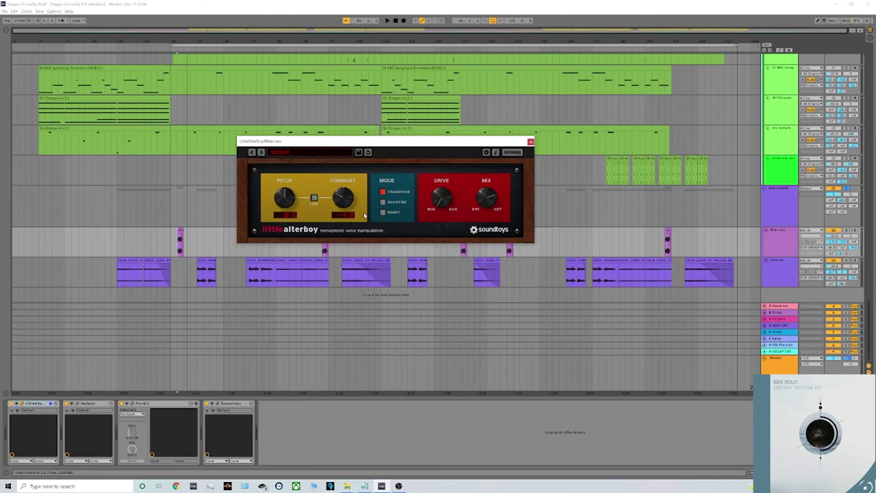
left_click(530, 142)
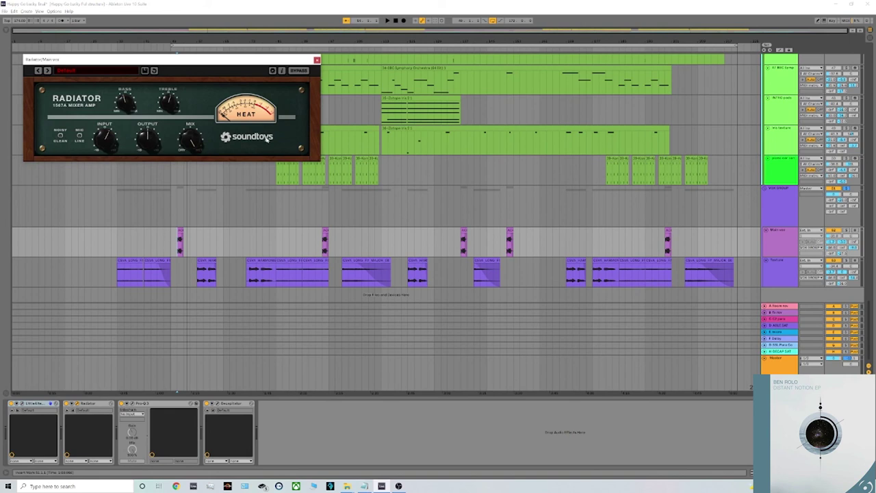
left_click(317, 60)
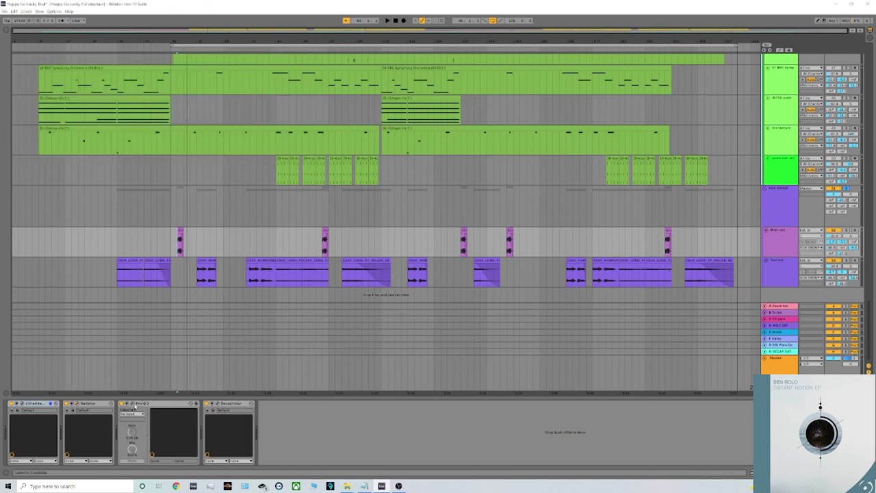
left_click(134, 405)
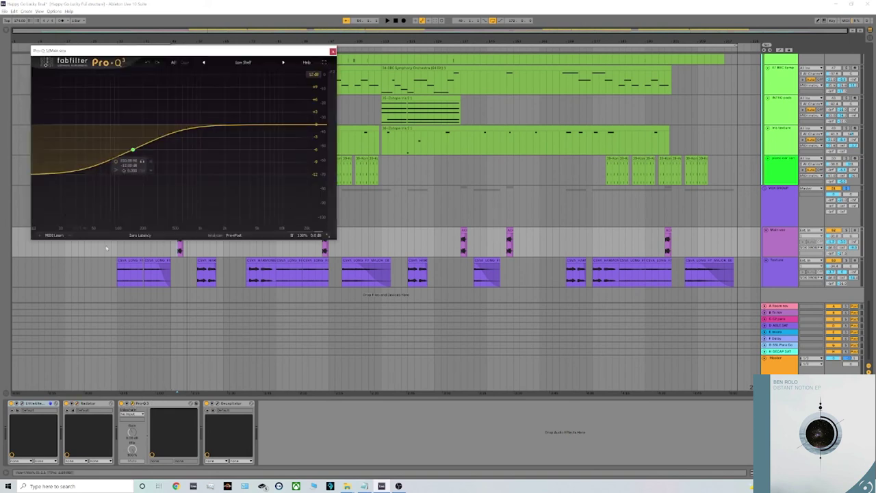
left_click(219, 404)
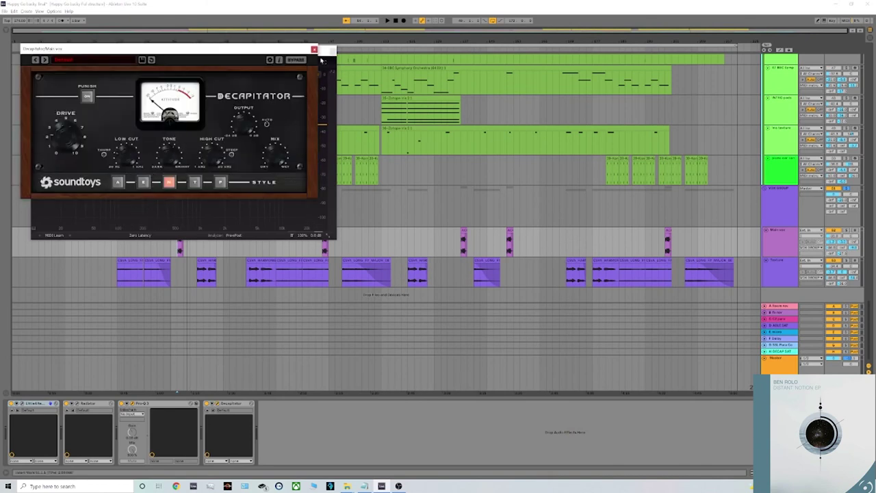
Step: Close the vocal Decapitator and Pro-Q 3 windows and select the VOX GROUP track
left_click(493, 205)
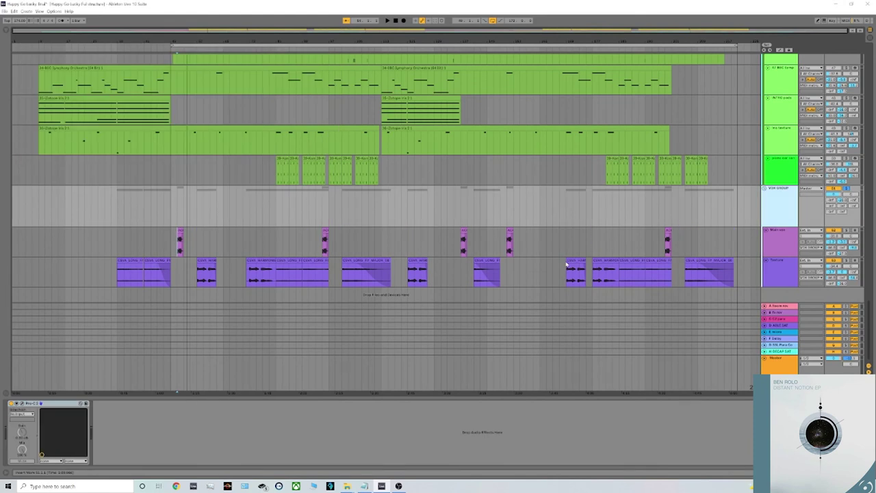